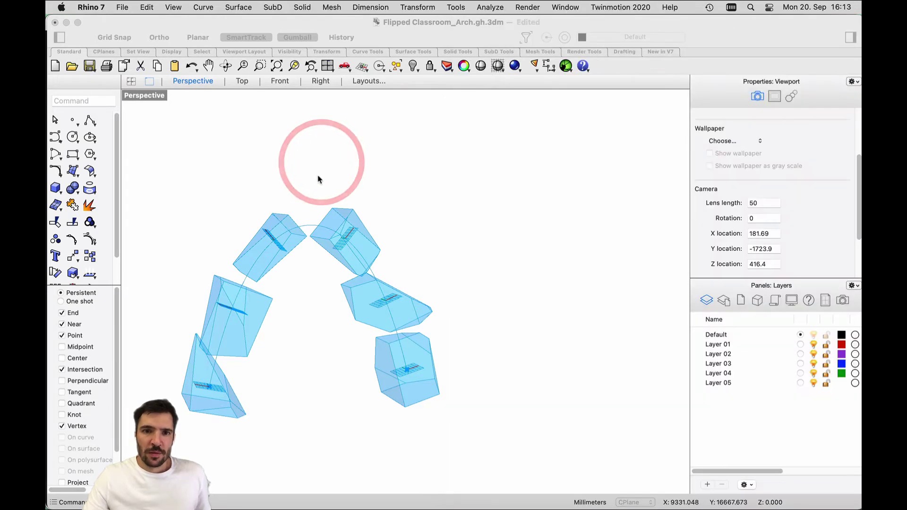
Delete the three group frames around the Voronoi, volume and catenary components, keeping the components themselves.
{"action": "right_click_drag", "start_coordinate": [604, 185], "coordinate": [643, 236]}
{"action": "scroll", "coordinate": [606, 191], "scroll_direction": "down", "scroll_amount": 1}
{"action": "scroll", "coordinate": [650, 180], "scroll_direction": "up", "scroll_amount": 1}
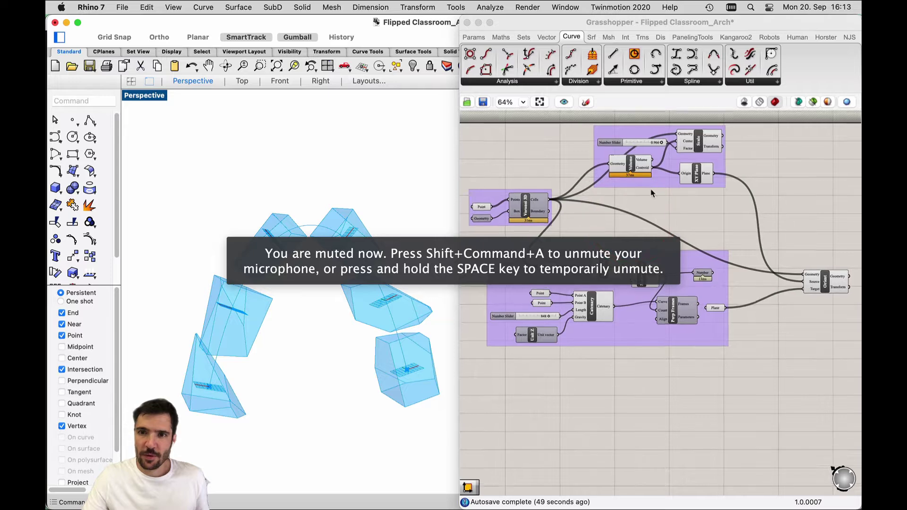
{"action": "left_click", "coordinate": [636, 186]}
{"action": "key", "text": "BackSpace"}
{"action": "left_click", "coordinate": [641, 259]}
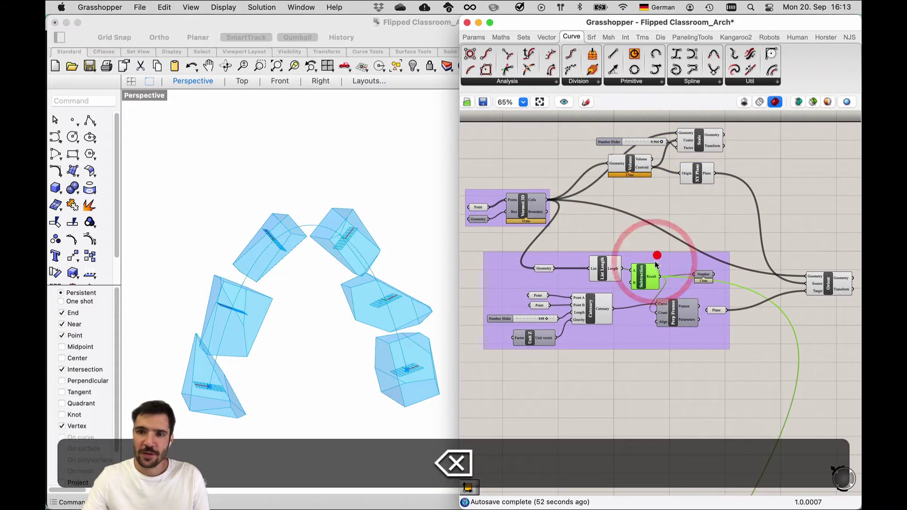
{"action": "key", "text": "BackSpace"}
{"action": "key", "text": "BackSpace"}
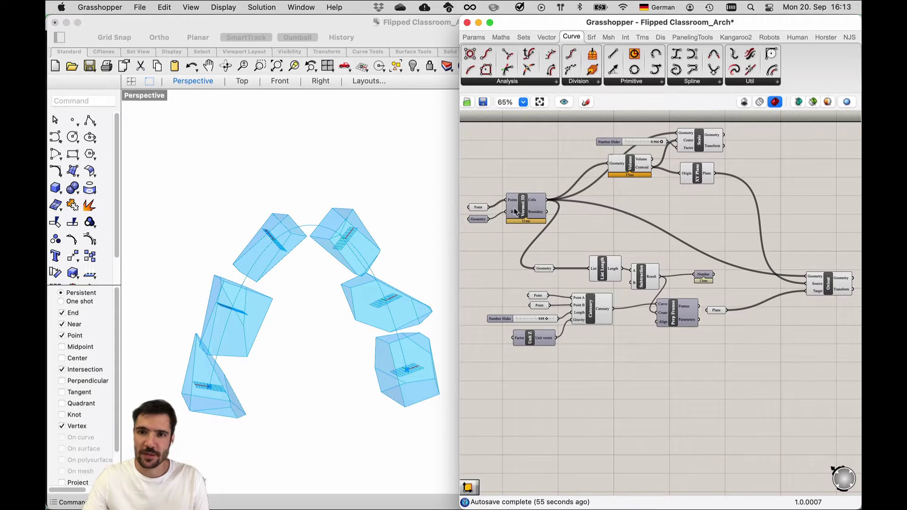
Widen the definition window and move the lower List Length, Catenary and Orient cluster up and right, closer to Voronoi 3D.
{"action": "left_click_drag", "start_coordinate": [459, 151], "coordinate": [290, 141]}
{"action": "right_click_drag", "start_coordinate": [420, 184], "coordinate": [492, 198]}
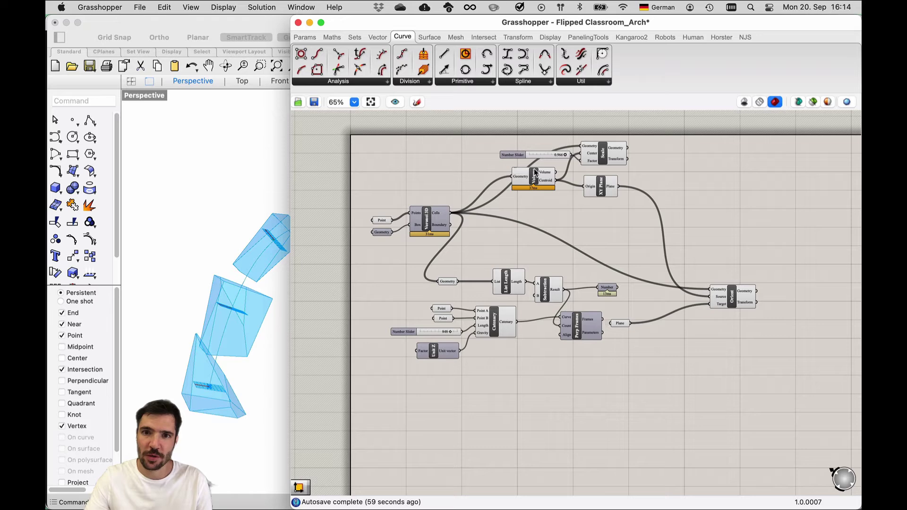
{"action": "scroll", "coordinate": [534, 173], "scroll_direction": "up", "scroll_amount": 3}
{"action": "left_click_drag", "start_coordinate": [691, 460], "coordinate": [303, 316]}
{"action": "left_click_drag", "start_coordinate": [486, 335], "coordinate": [542, 259]}
{"action": "left_click_drag", "start_coordinate": [721, 215], "coordinate": [477, 111]}
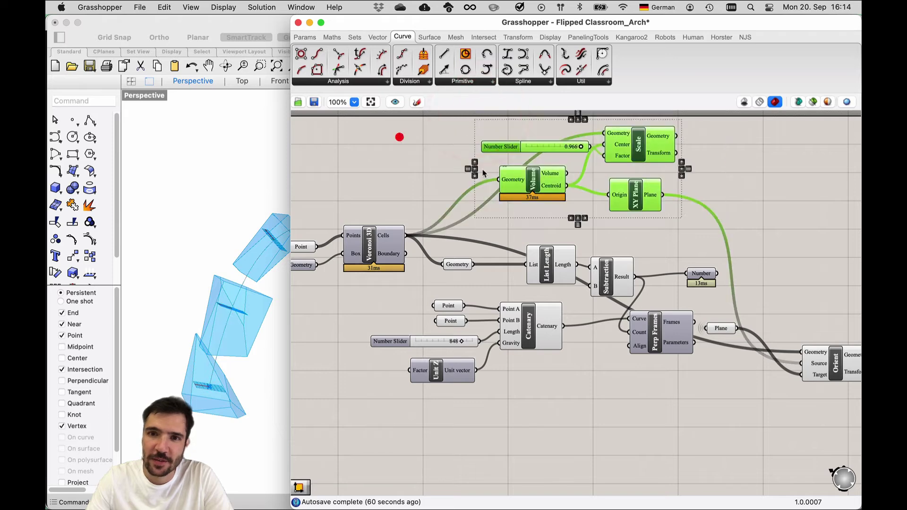
{"action": "scroll", "coordinate": [399, 137], "scroll_direction": "down", "scroll_amount": 1}
{"action": "left_click", "coordinate": [399, 141]}
{"action": "right_click_drag", "start_coordinate": [600, 226], "coordinate": [635, 237]}
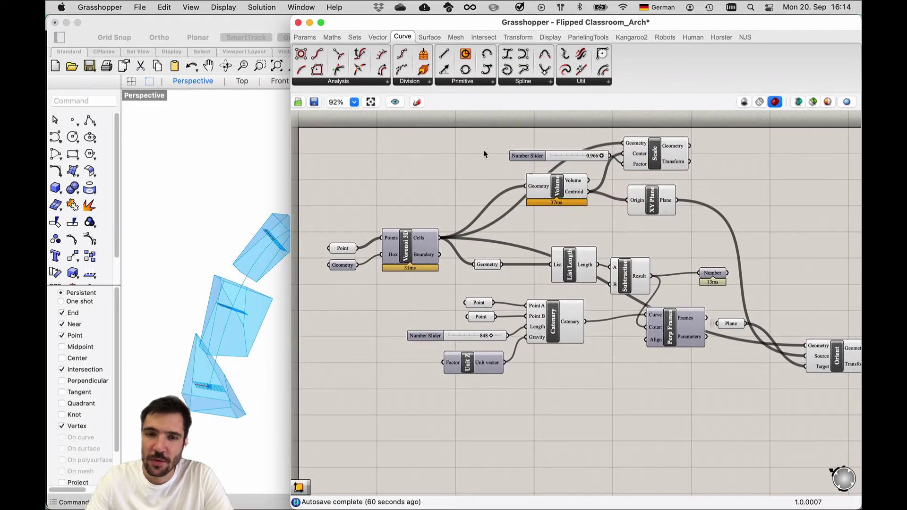
Shift the definition window sideways so that part of the arch preview stays uncovered beside the components.
{"action": "left_click_drag", "start_coordinate": [377, 23], "coordinate": [521, 23]}
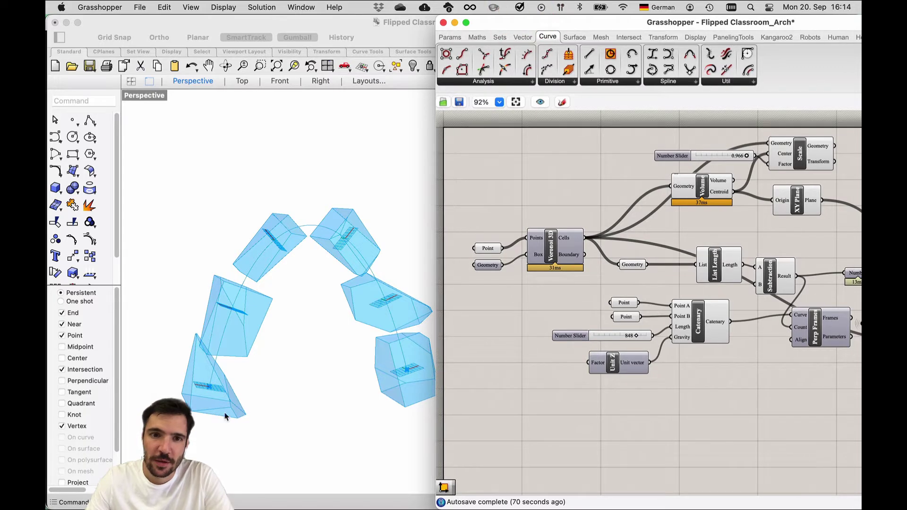
{"action": "right_click_drag", "start_coordinate": [780, 256], "coordinate": [680, 211]}
{"action": "scroll", "coordinate": [731, 244], "scroll_direction": "down", "scroll_amount": 1}
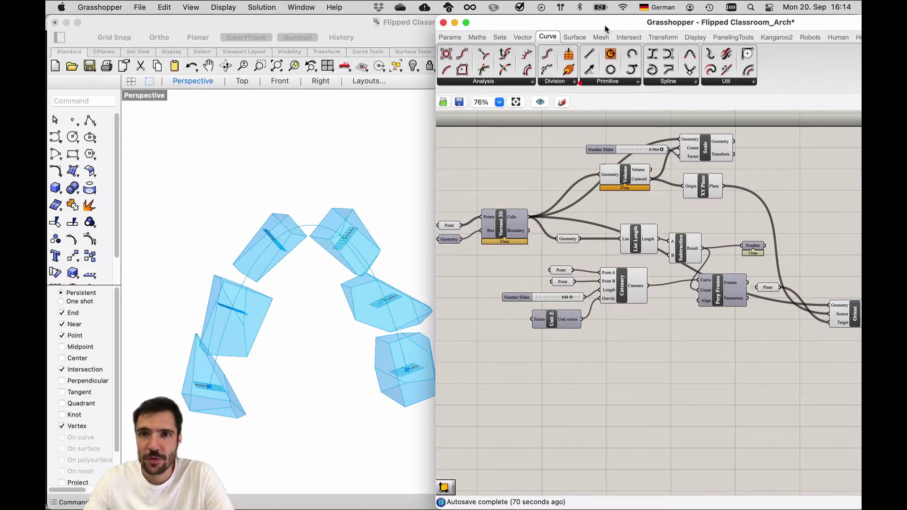
{"action": "left_click_drag", "start_coordinate": [605, 28], "coordinate": [550, 28]}
{"action": "right_click_drag", "start_coordinate": [514, 220], "coordinate": [534, 225]}
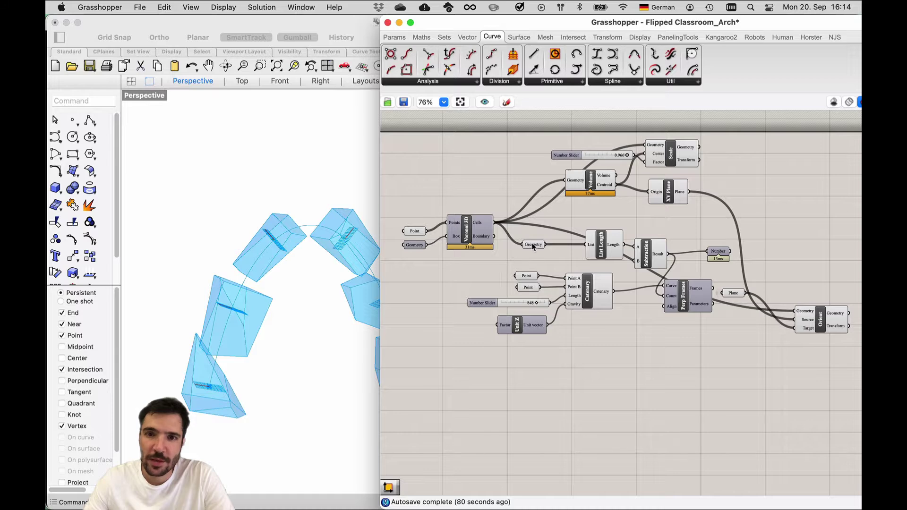
Group the Voronoi 3D component with its Point and Geometry inputs and move the group slightly up and left.
{"action": "left_click_drag", "start_coordinate": [536, 232], "coordinate": [538, 237]}
{"action": "left_click_drag", "start_coordinate": [497, 265], "coordinate": [404, 201]}
{"action": "scroll", "coordinate": [405, 182], "scroll_direction": "up", "scroll_amount": 5}
{"action": "right_click_drag", "start_coordinate": [482, 176], "coordinate": [485, 180]}
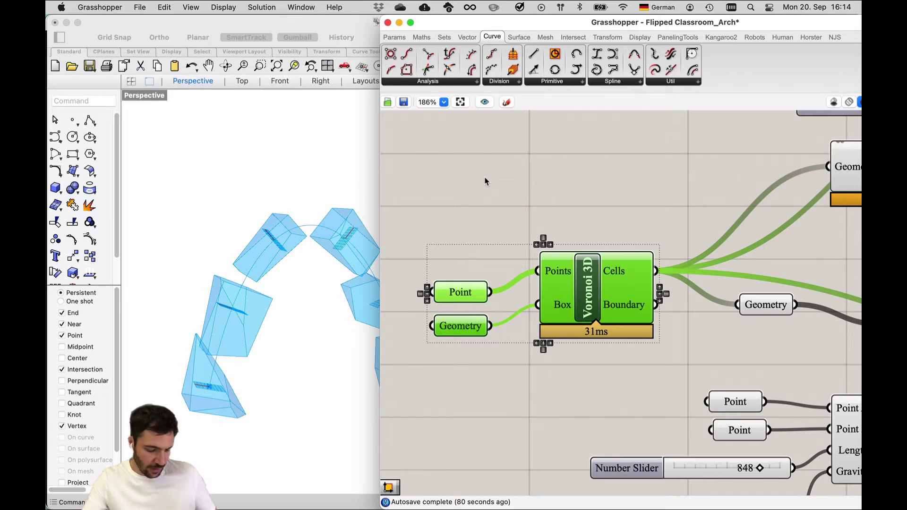
{"action": "key", "text": "super+g"}
{"action": "left_click", "coordinate": [551, 166]}
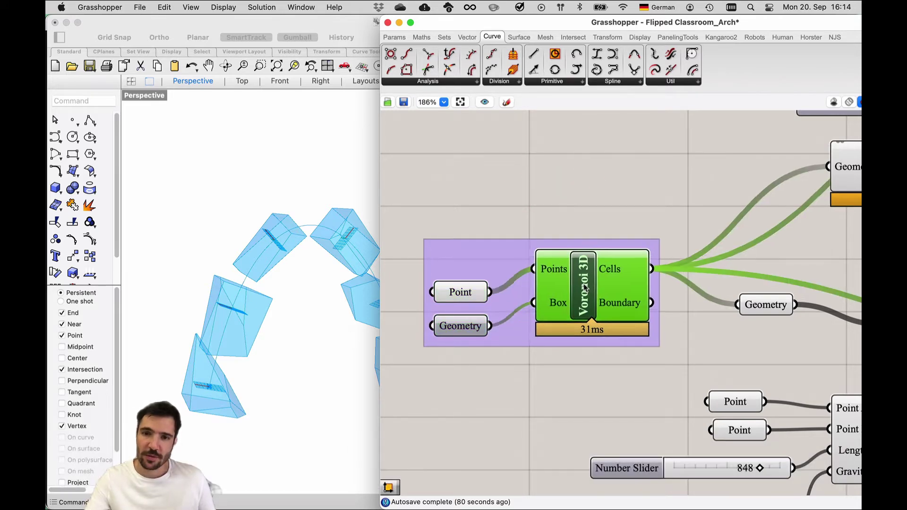
{"action": "left_click_drag", "start_coordinate": [497, 270], "coordinate": [451, 242]}
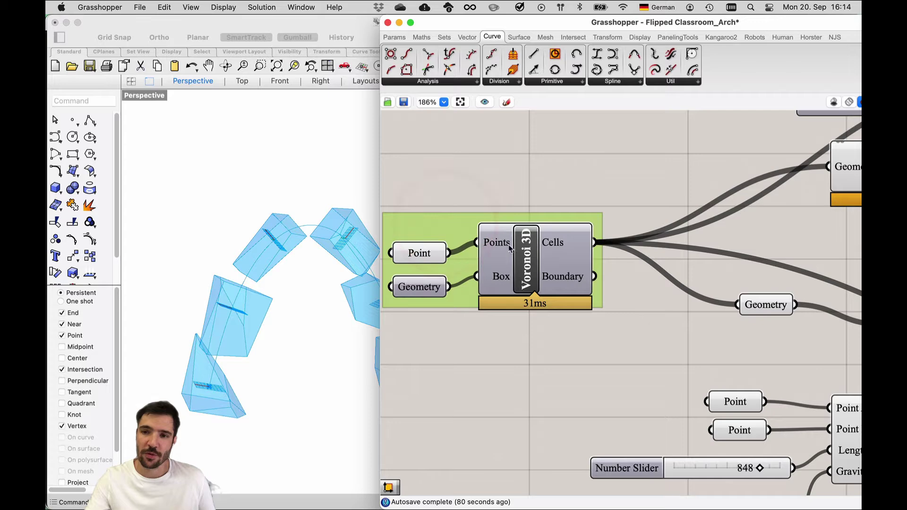
Move the lower Geometry parameter right beside the List input of List Length.
{"action": "scroll", "coordinate": [509, 245], "scroll_direction": "down", "scroll_amount": 1}
{"action": "right_click_drag", "start_coordinate": [661, 256], "coordinate": [558, 278]}
{"action": "right_click_drag", "start_coordinate": [662, 351], "coordinate": [569, 254]}
{"action": "scroll", "coordinate": [576, 256], "scroll_direction": "down", "scroll_amount": 3}
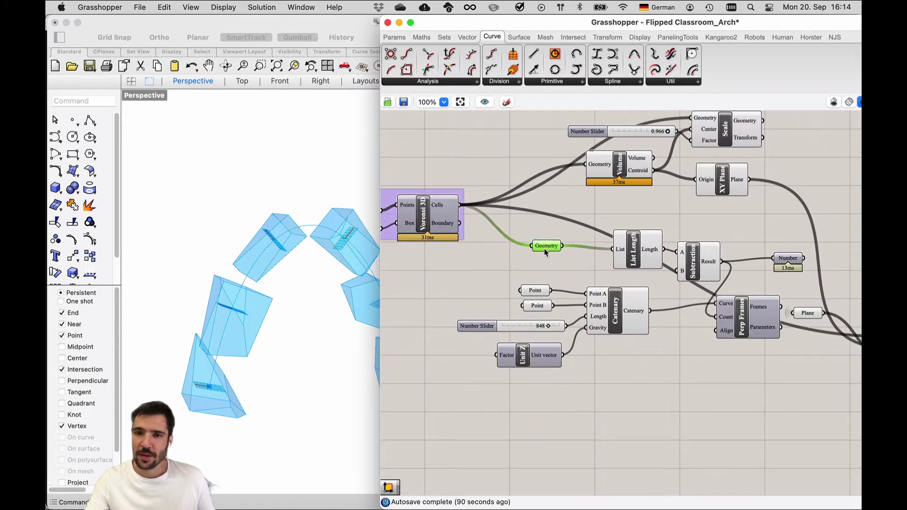
{"action": "left_click_drag", "start_coordinate": [553, 254], "coordinate": [592, 251]}
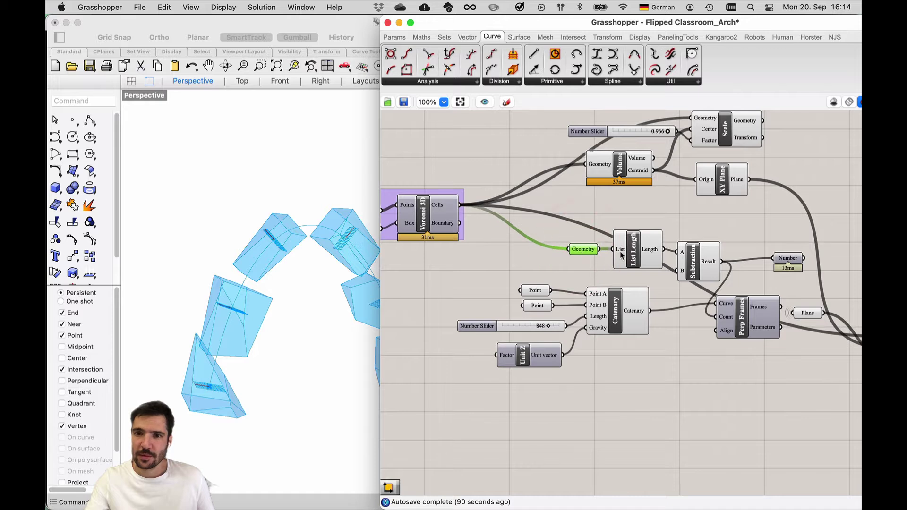
Shift Perp Frames slightly up and right and place the Plane parameter beside Orient's Target input.
{"action": "scroll", "coordinate": [577, 250], "scroll_direction": "right", "scroll_amount": 5}
{"action": "scroll", "coordinate": [578, 250], "scroll_direction": "down", "scroll_amount": 1}
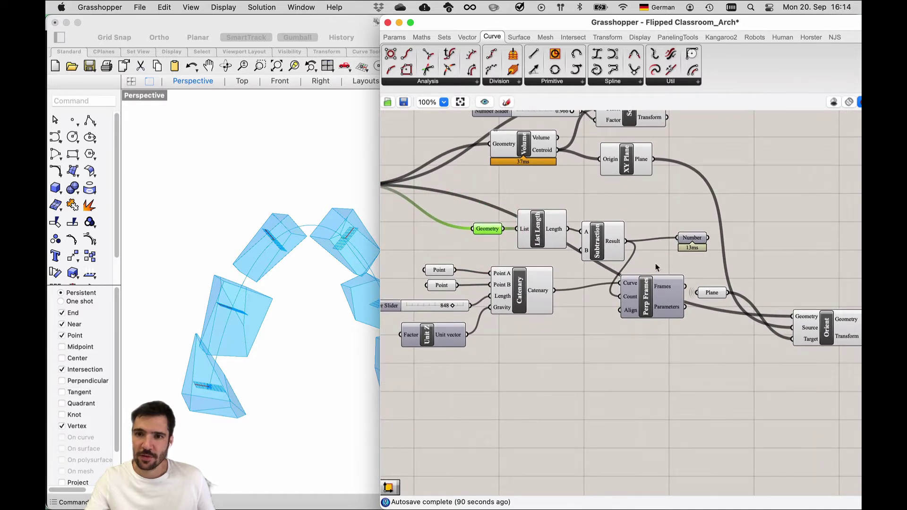
{"action": "mouse_move", "coordinate": [648, 292]}
{"action": "left_mouse_down"}
{"action": "mouse_move", "coordinate": [648, 317]}
{"action": "mouse_move", "coordinate": [659, 282]}
{"action": "left_mouse_up"}
{"action": "left_click_drag", "start_coordinate": [709, 297], "coordinate": [744, 292]}
{"action": "left_click", "coordinate": [668, 294]}
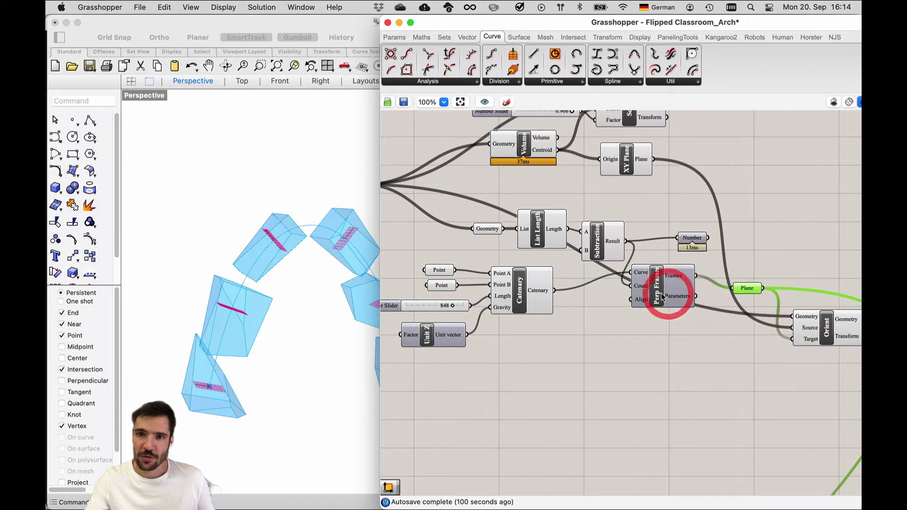
{"action": "left_click", "coordinate": [798, 331]}
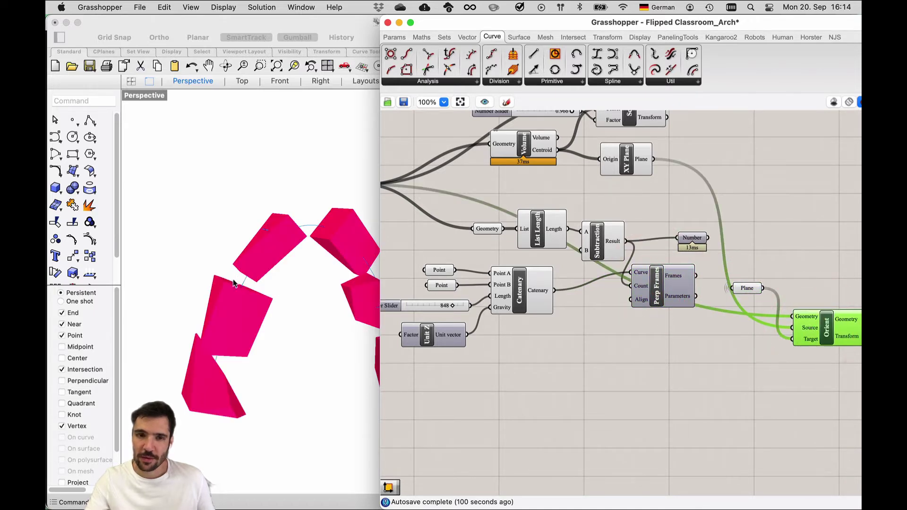
{"action": "right_click_drag", "start_coordinate": [777, 372], "coordinate": [735, 361]}
{"action": "left_click_drag", "start_coordinate": [702, 278], "coordinate": [706, 325]}
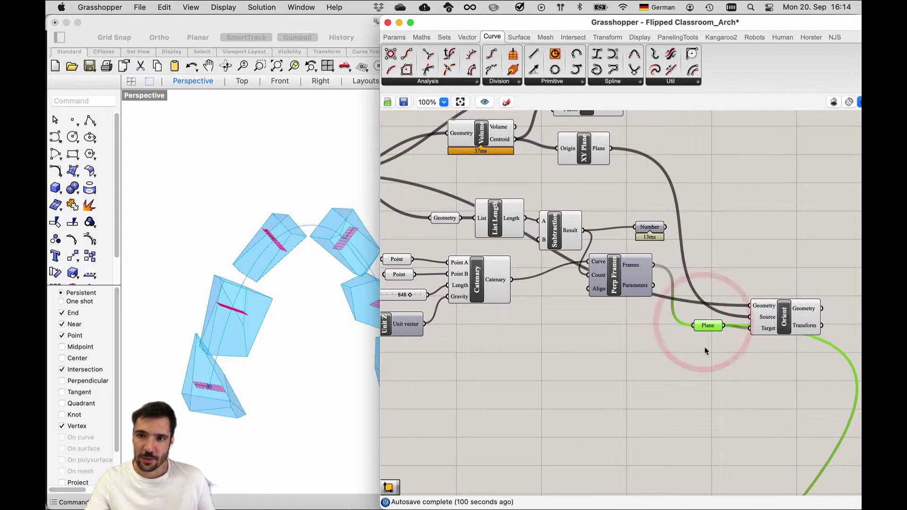
{"action": "scroll", "coordinate": [710, 351], "scroll_direction": "down", "scroll_amount": 2}
{"action": "left_click_drag", "start_coordinate": [793, 374], "coordinate": [444, 246]}
{"action": "key", "text": "ctrl+g"}
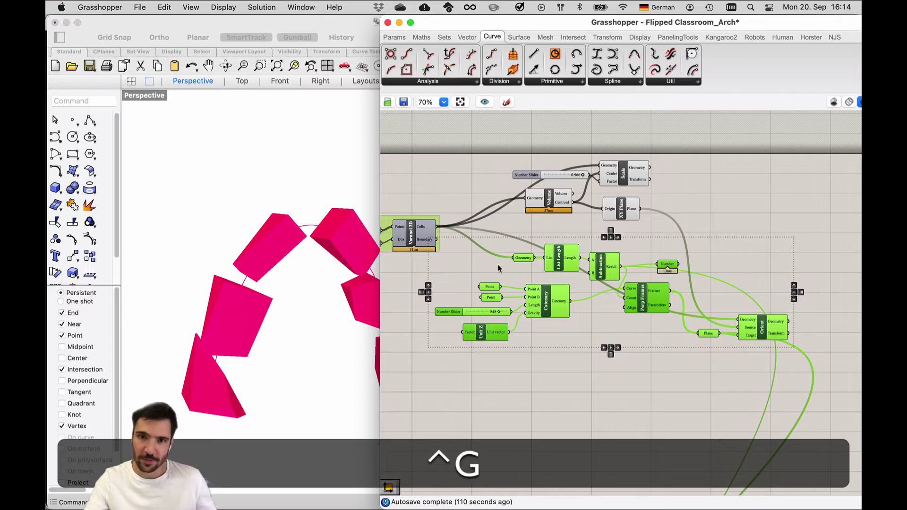
{"action": "key", "text": "super+g"}
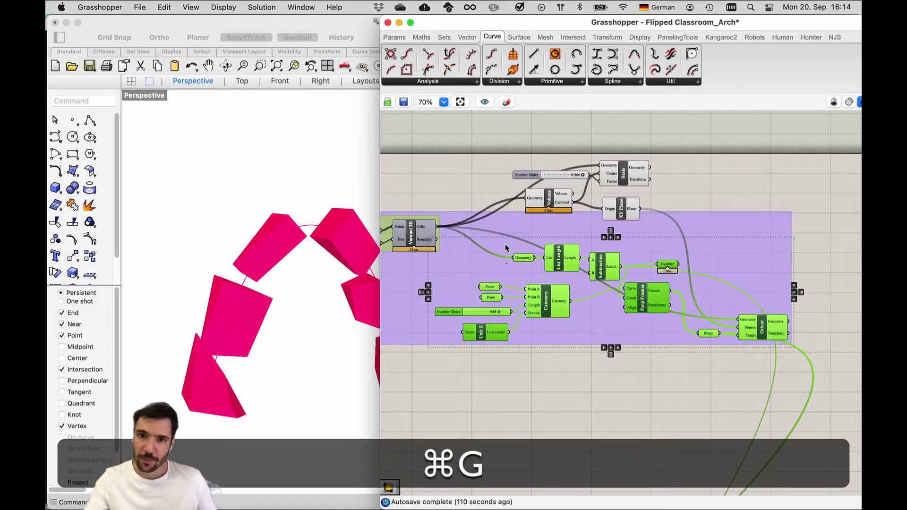
{"action": "left_click_drag", "start_coordinate": [505, 246], "coordinate": [537, 283]}
{"action": "key", "text": "super"}
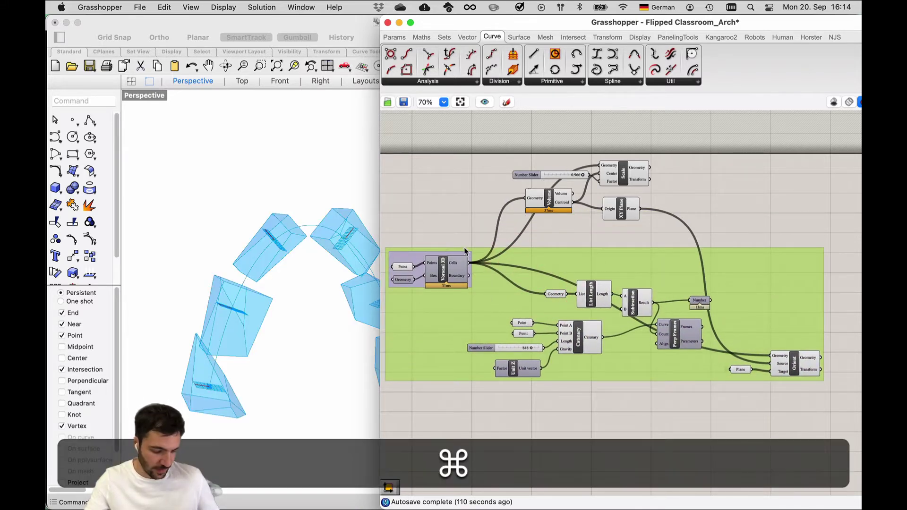
{"action": "key", "text": "super+z"}
{"action": "key", "text": "super+z"}
Group the lower components from List Length and Catenary to Orient, and separately group the Number Slider, Volume, Scale and XY Plane components.
{"action": "left_click_drag", "start_coordinate": [810, 405], "coordinate": [454, 253]}
{"action": "key", "text": "super+g"}
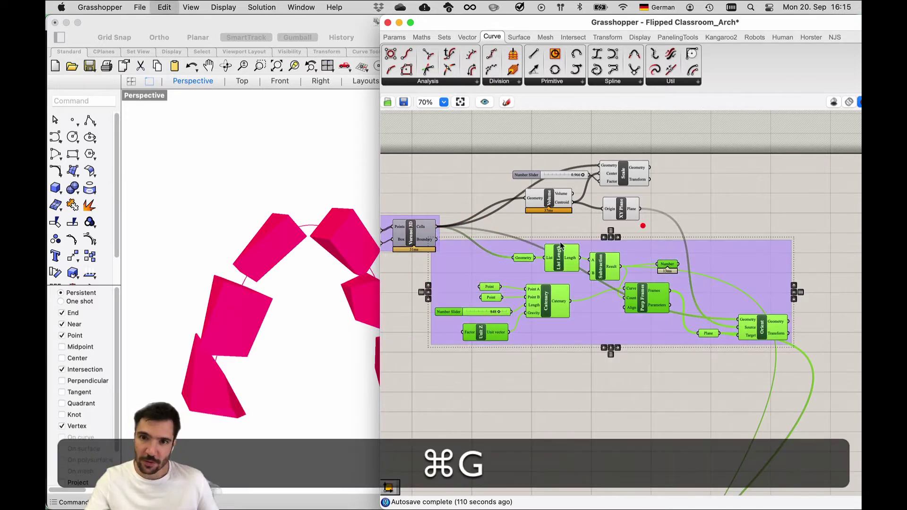
{"action": "left_click_drag", "start_coordinate": [642, 225], "coordinate": [534, 165]}
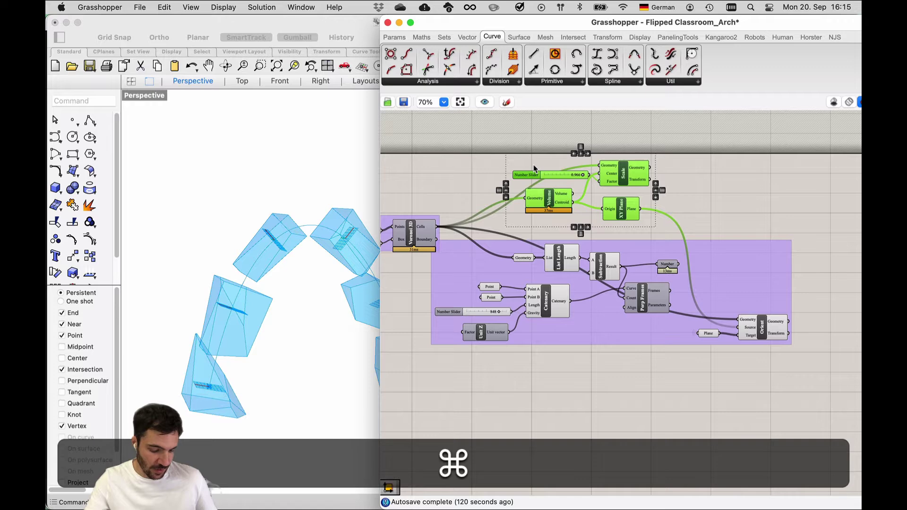
{"action": "key", "text": "super+g"}
{"action": "left_click", "coordinate": [711, 189]}
{"action": "scroll", "coordinate": [761, 326], "scroll_direction": "up", "scroll_amount": 3}
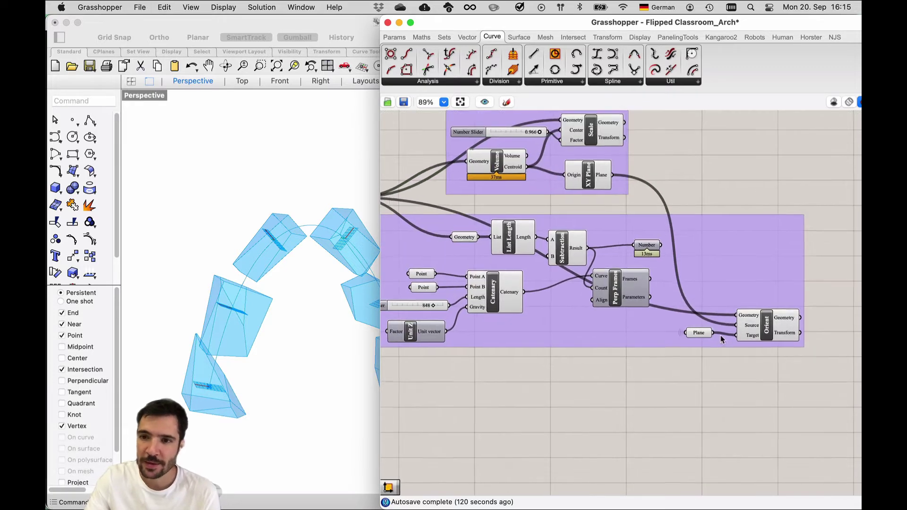
Move the lower catenary group down and right, away from the Voronoi 3D group.
{"action": "left_click", "coordinate": [763, 324]}
{"action": "right_click_drag", "start_coordinate": [546, 373], "coordinate": [668, 382]}
{"action": "left_click", "coordinate": [601, 302]}
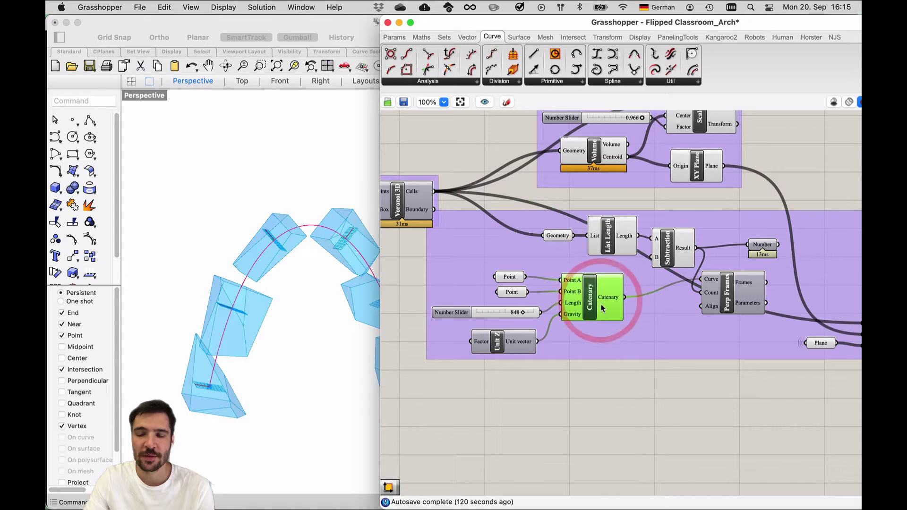
{"action": "left_click", "coordinate": [558, 235]}
{"action": "right_click_drag", "start_coordinate": [620, 312], "coordinate": [666, 332]}
{"action": "left_click_drag", "start_coordinate": [549, 278], "coordinate": [591, 304]}
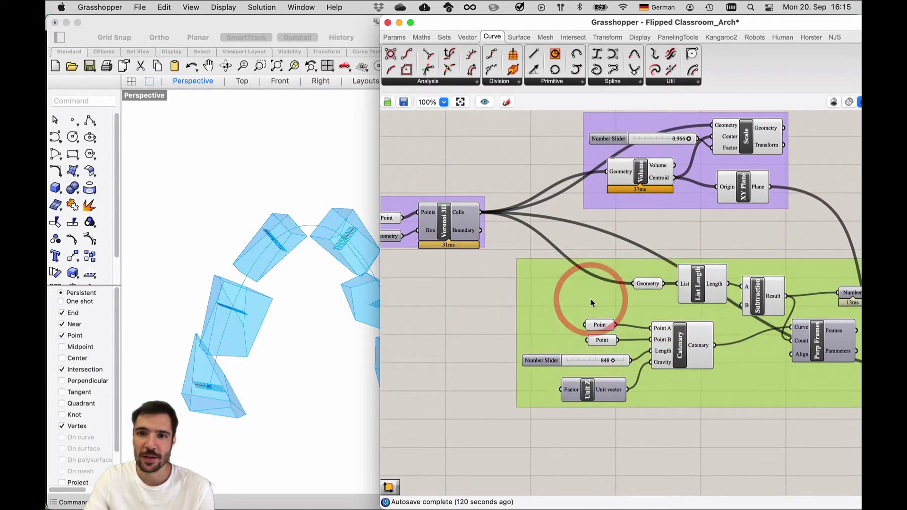
Line up the Geometry and two Point parameters near the lower group's left edge and move the whole group slightly down.
{"action": "left_click_drag", "start_coordinate": [642, 282], "coordinate": [555, 282]}
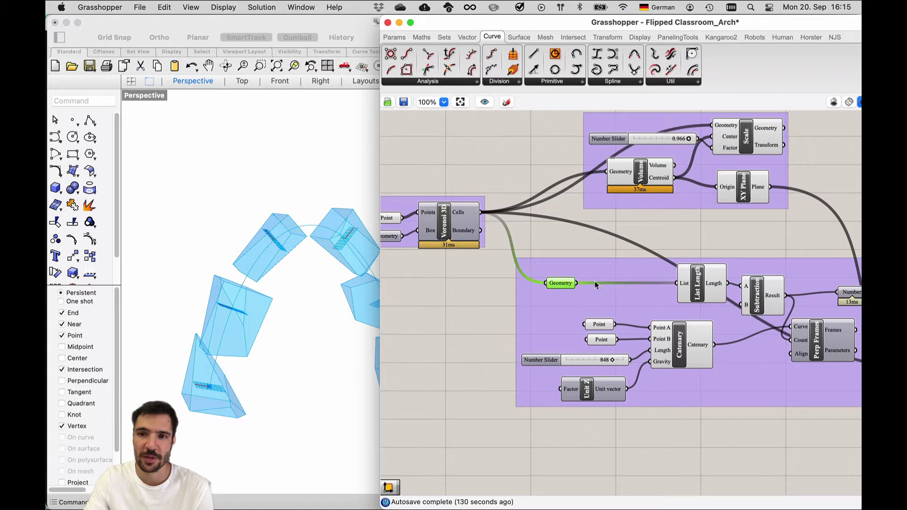
{"action": "mouse_move", "coordinate": [557, 283]}
{"action": "left_mouse_down"}
{"action": "mouse_move", "coordinate": [545, 275]}
{"action": "mouse_move", "coordinate": [548, 287]}
{"action": "mouse_move", "coordinate": [545, 270]}
{"action": "left_mouse_up"}
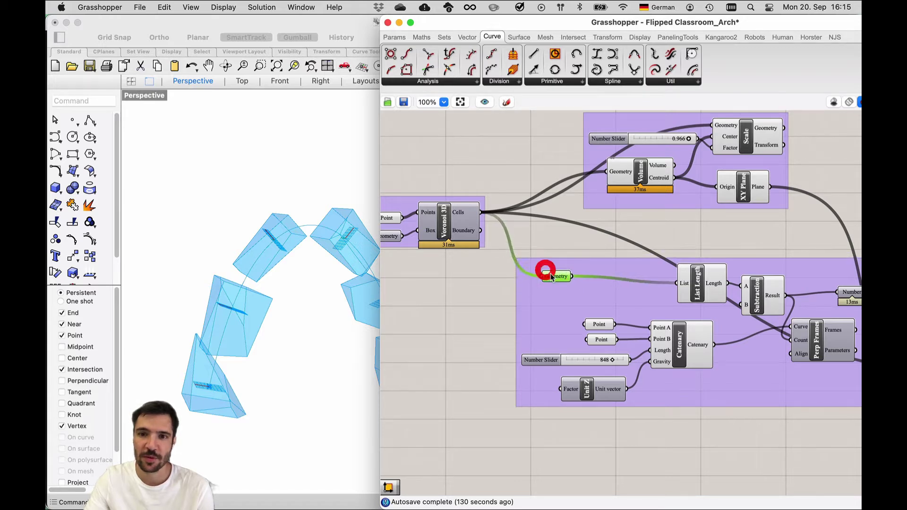
{"action": "left_click_drag", "start_coordinate": [603, 337], "coordinate": [558, 318]}
{"action": "right_click_drag", "start_coordinate": [652, 350], "coordinate": [563, 346]}
{"action": "left_click_drag", "start_coordinate": [711, 377], "coordinate": [718, 404]}
{"action": "right_click_drag", "start_coordinate": [711, 379], "coordinate": [629, 311]}
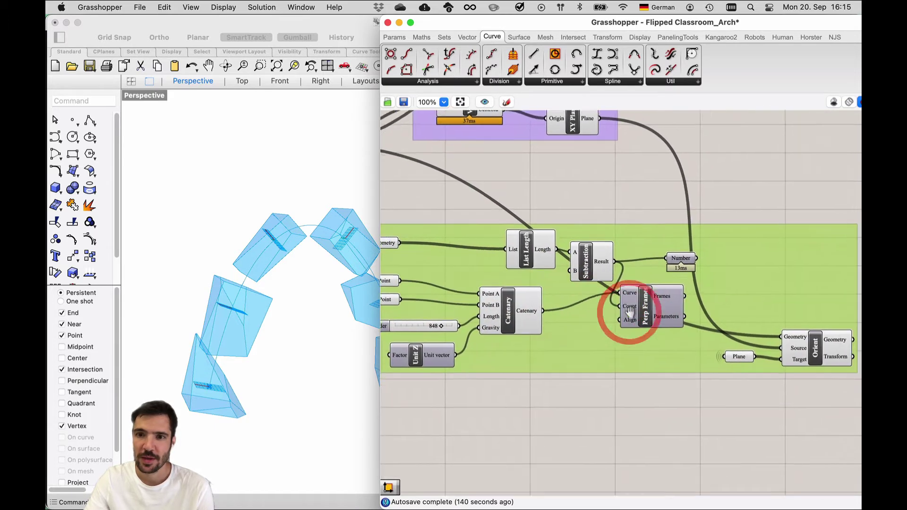
Rearrange the end of the lower group: lower Perp Frames, raise Orient and place the Plane parameter between them.
{"action": "left_click_drag", "start_coordinate": [636, 308], "coordinate": [639, 352]}
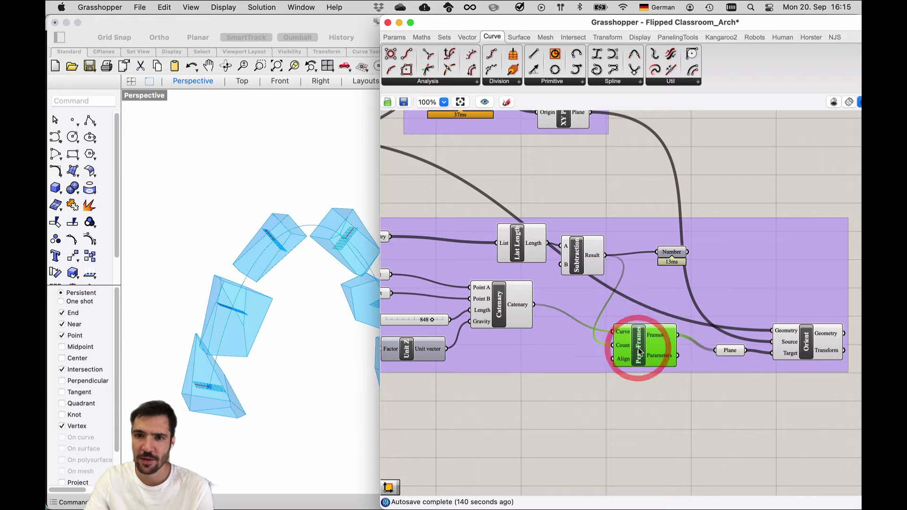
{"action": "left_click_drag", "start_coordinate": [803, 342], "coordinate": [804, 233]}
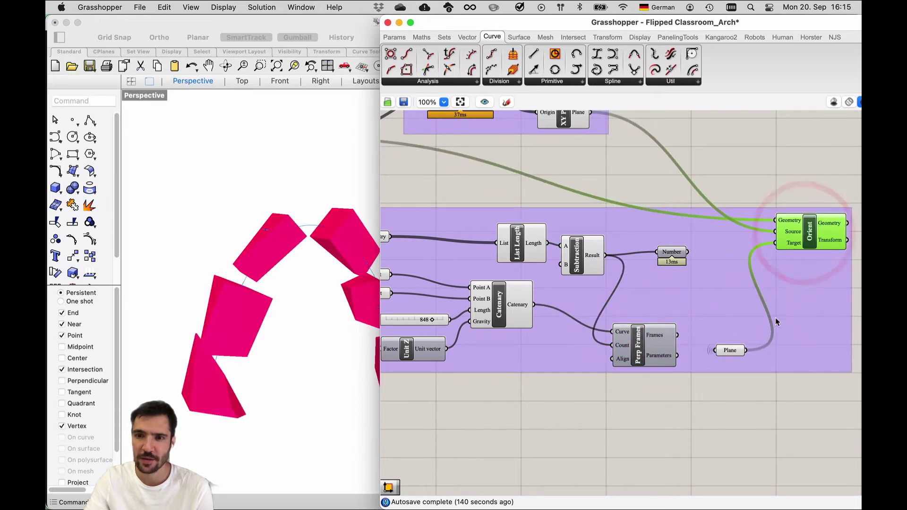
{"action": "left_click_drag", "start_coordinate": [730, 350], "coordinate": [733, 308]}
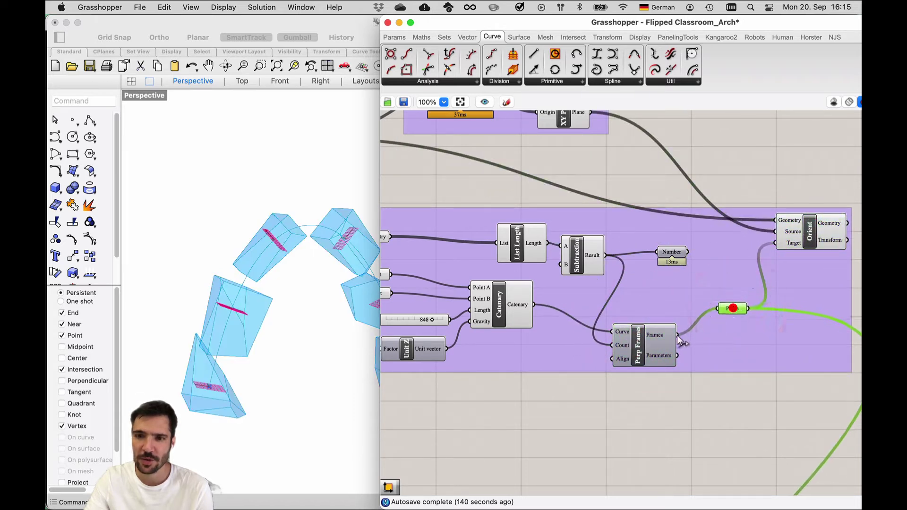
{"action": "right_click", "coordinate": [732, 308]}
{"action": "mouse_move", "coordinate": [668, 134]}
{"action": "left_click", "coordinate": [734, 158]}
{"action": "left_click", "coordinate": [723, 168]}
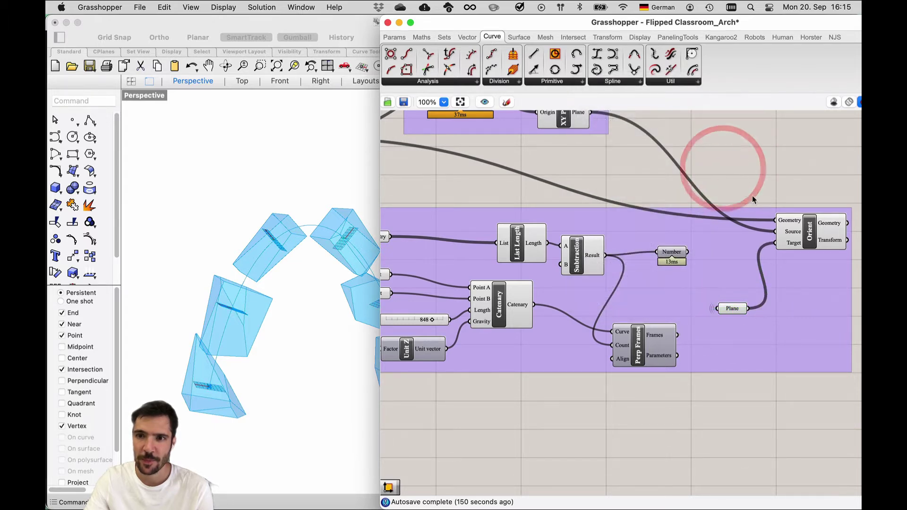
{"action": "right_click_drag", "start_coordinate": [452, 213], "coordinate": [619, 235]}
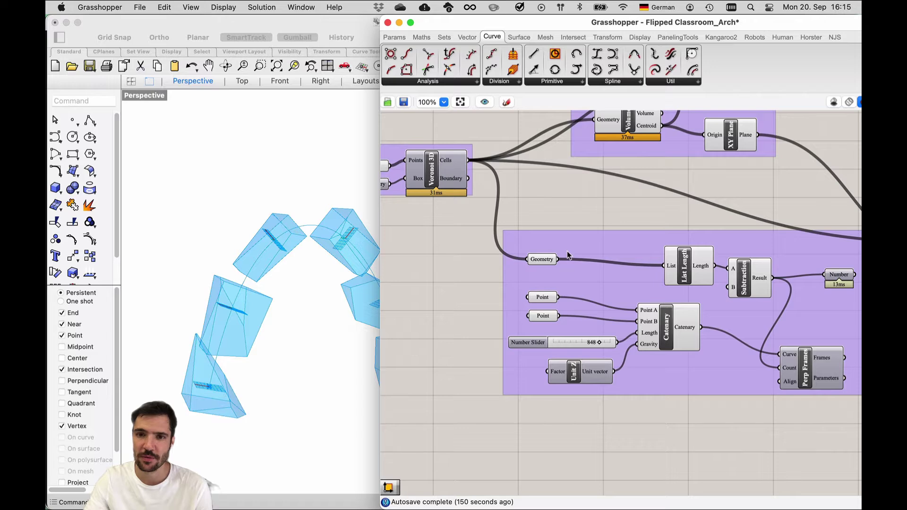
{"action": "right_click_drag", "start_coordinate": [571, 260], "coordinate": [466, 239]}
{"action": "scroll", "coordinate": [466, 240], "scroll_direction": "down", "scroll_amount": 1}
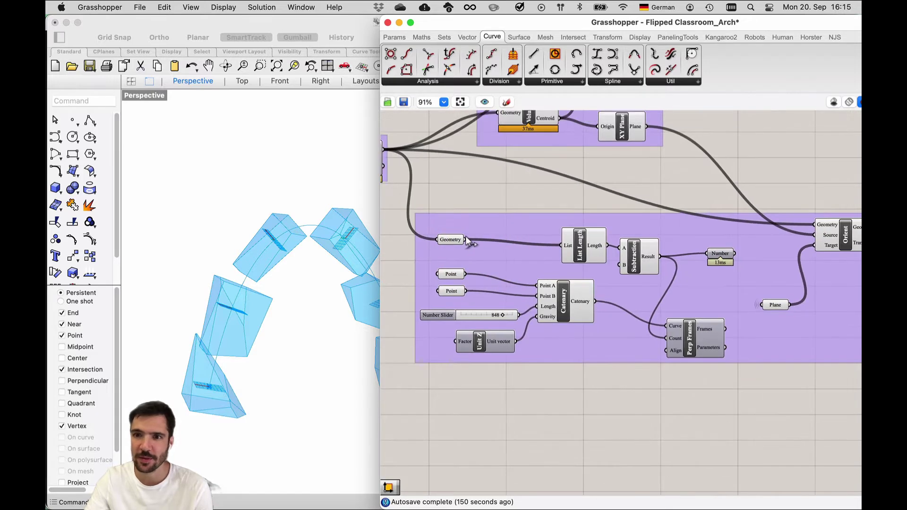
Connect the lower group's Geometry parameter to Orient's Geometry input, and make the hidden wire from Perp Frames to the Plane parameter visible.
{"action": "left_click_drag", "start_coordinate": [465, 240], "coordinate": [815, 224]}
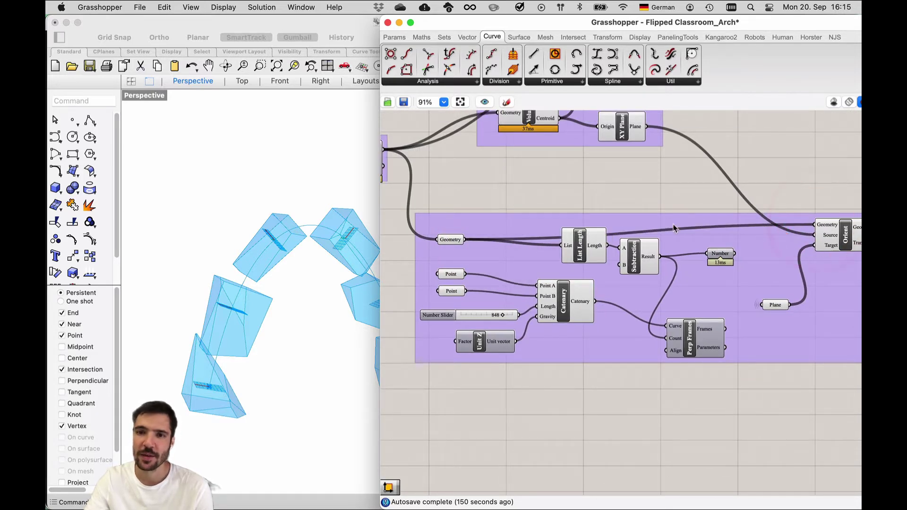
{"action": "left_click", "coordinate": [455, 242]}
{"action": "right_click_drag", "start_coordinate": [460, 214], "coordinate": [471, 165]}
{"action": "scroll", "coordinate": [682, 250], "scroll_direction": "right", "scroll_amount": 3}
{"action": "scroll", "coordinate": [675, 258], "scroll_direction": "down", "scroll_amount": 1}
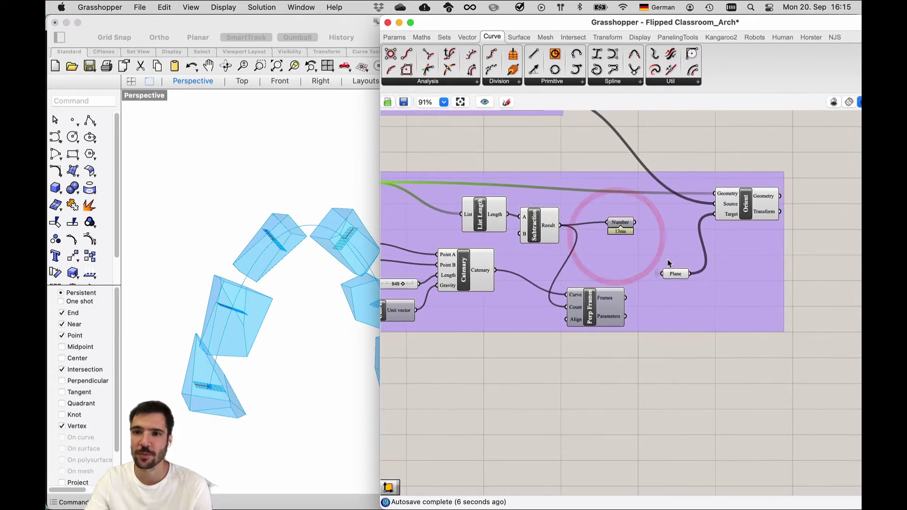
{"action": "left_click", "coordinate": [676, 277]}
{"action": "left_click", "coordinate": [685, 353]}
{"action": "right_click", "coordinate": [671, 273]}
{"action": "mouse_move", "coordinate": [759, 333]}
{"action": "left_click", "coordinate": [831, 331]}
{"action": "left_click", "coordinate": [675, 358]}
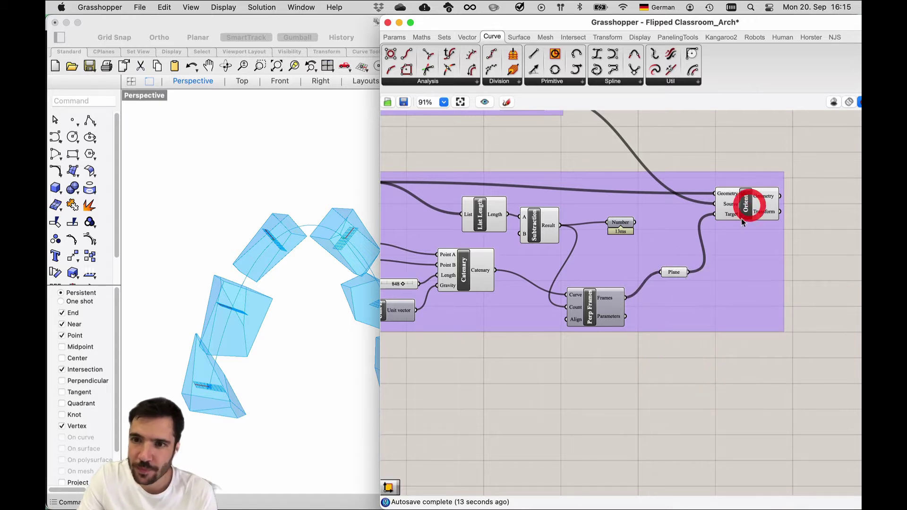
Place a Geometry parameter after Orient and connect it to Orient's Geometry output.
{"action": "left_click", "coordinate": [749, 206]}
{"action": "right_click_drag", "start_coordinate": [717, 220], "coordinate": [677, 246]}
{"action": "mouse_move", "coordinate": [583, 188]}
{"action": "right_mouse_down"}
{"action": "mouse_move", "coordinate": [595, 198]}
{"action": "mouse_move", "coordinate": [569, 197]}
{"action": "right_mouse_up"}
{"action": "left_click", "coordinate": [772, 254]}
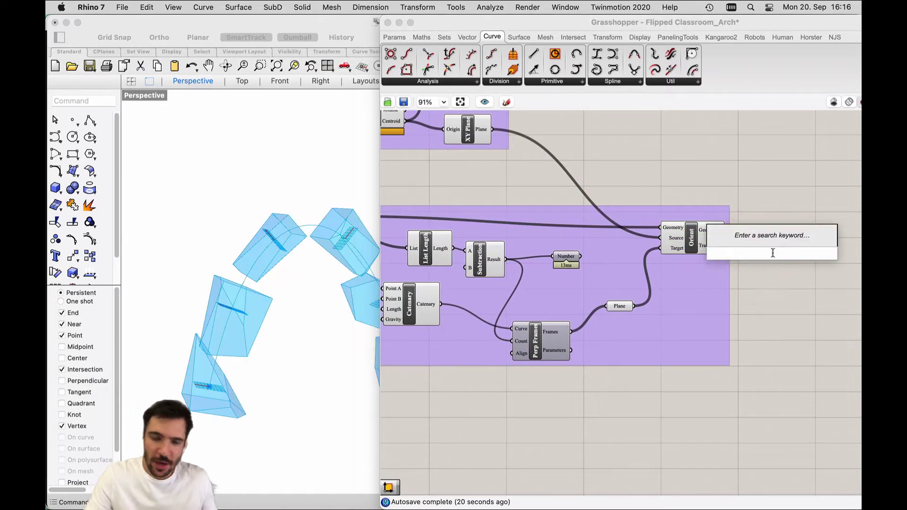
{"action": "type", "text": "h"}
{"action": "key", "text": "BackSpace"}
{"action": "type", "text": "geo"}
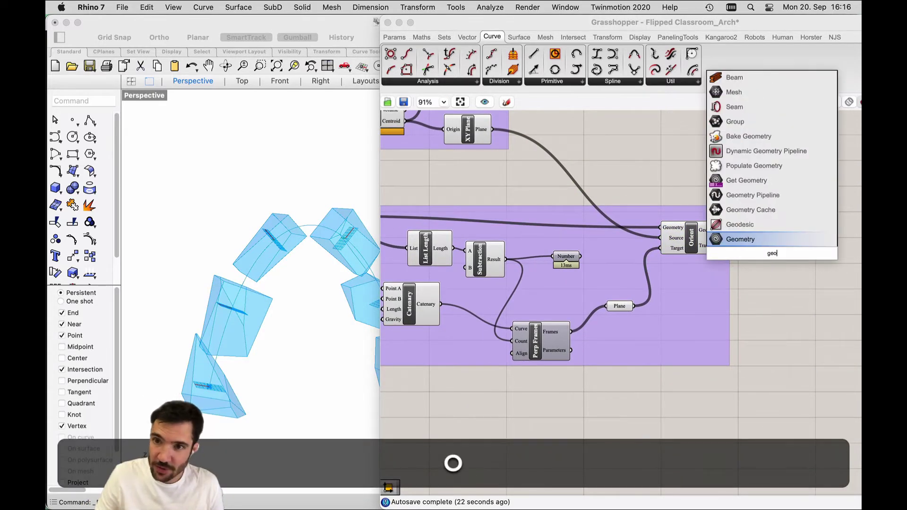
{"action": "key", "text": "Return"}
{"action": "scroll", "coordinate": [729, 230], "scroll_direction": "up", "scroll_amount": 1}
{"action": "left_click_drag", "start_coordinate": [739, 243], "coordinate": [724, 229]}
{"action": "left_click", "coordinate": [773, 254]}
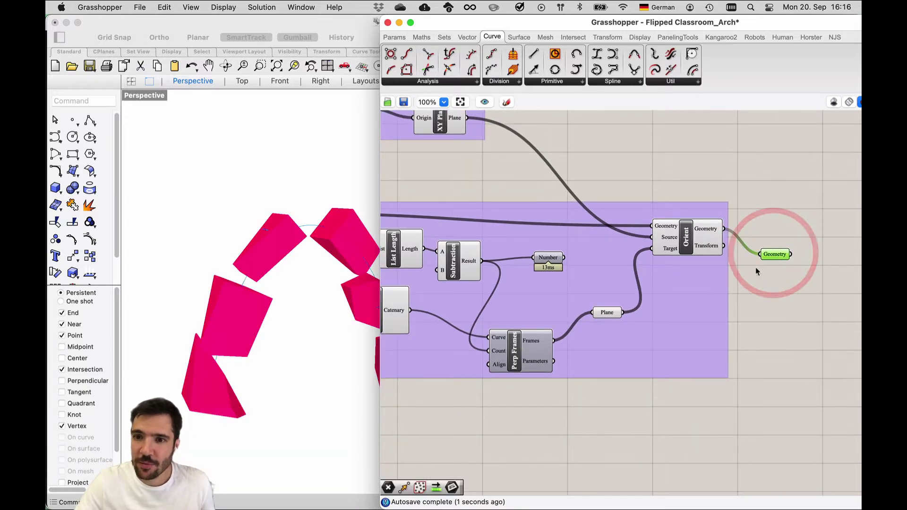
Add the output Geometry parameter after Orient to the lower catenary group and nudge it slightly up.
{"action": "right_click", "coordinate": [723, 293]}
{"action": "left_click", "coordinate": [723, 381]}
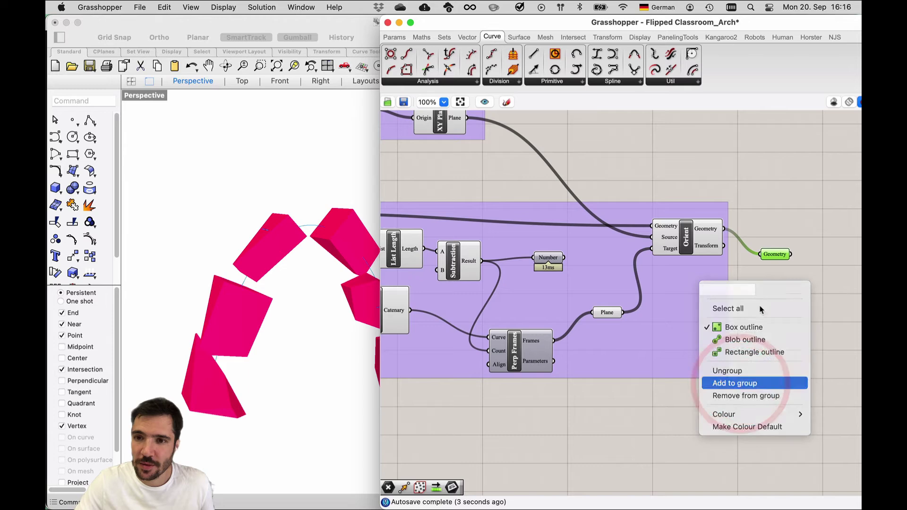
{"action": "left_click_drag", "start_coordinate": [767, 238], "coordinate": [763, 232]}
Insert a Geometry parameter between Voronoi 3D's Cells output and the Geometry inputs of Volume and Scale.
{"action": "right_click_drag", "start_coordinate": [704, 203], "coordinate": [757, 239]}
{"action": "right_click_drag", "start_coordinate": [480, 177], "coordinate": [651, 229]}
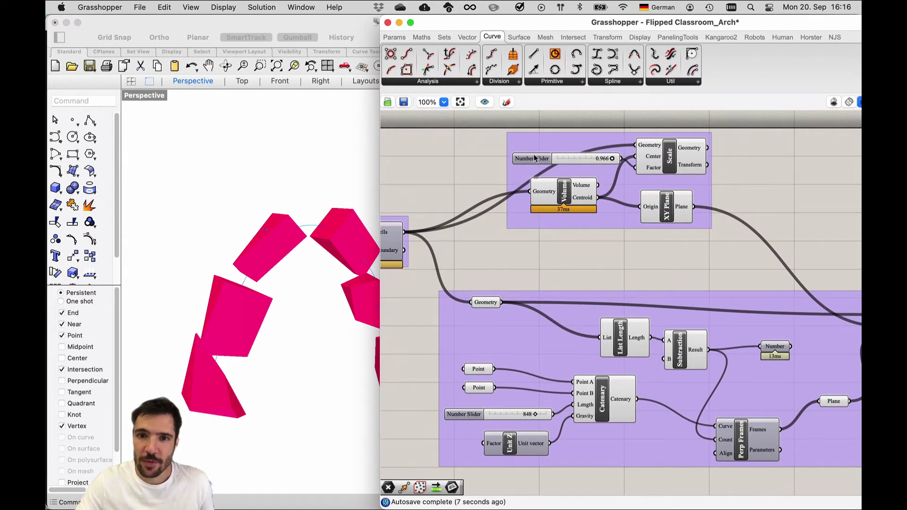
{"action": "left_click", "coordinate": [478, 180]}
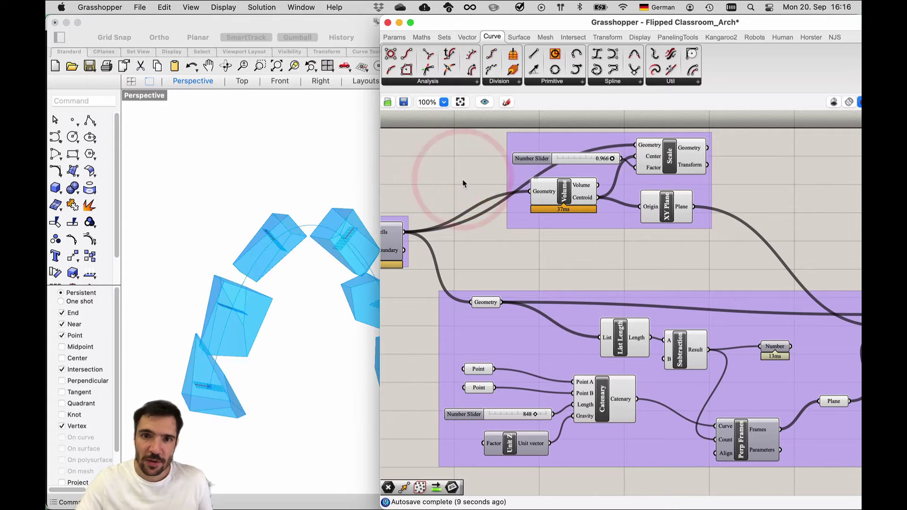
{"action": "double_click", "coordinate": [463, 182]}
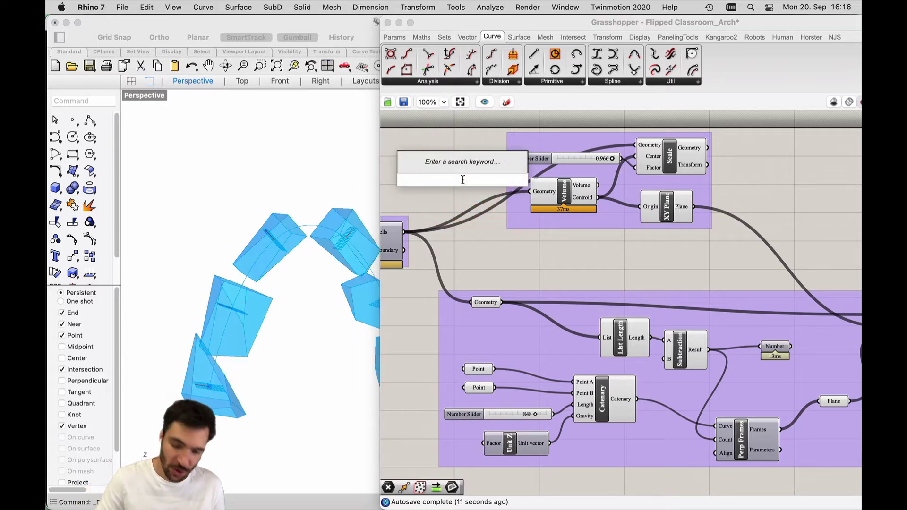
{"action": "type", "text": "geom"}
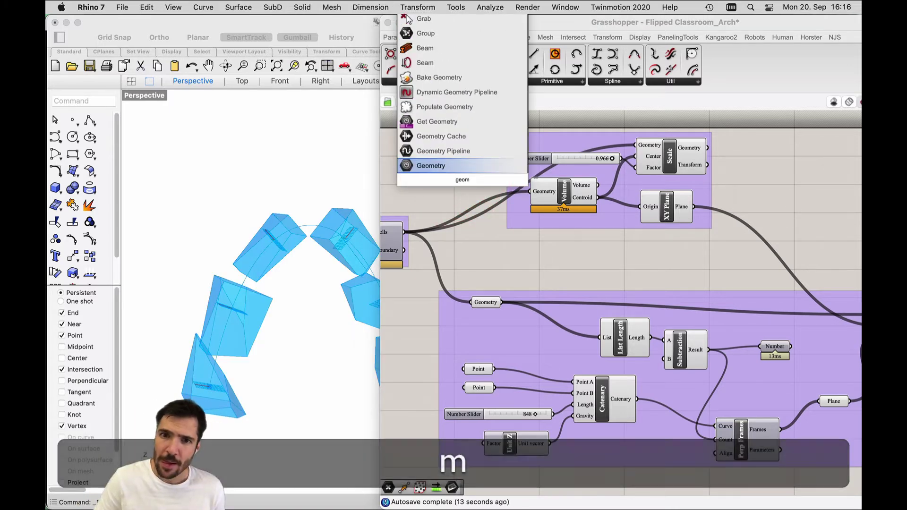
{"action": "key", "text": "Return"}
{"action": "left_click_drag", "start_coordinate": [479, 180], "coordinate": [529, 192]}
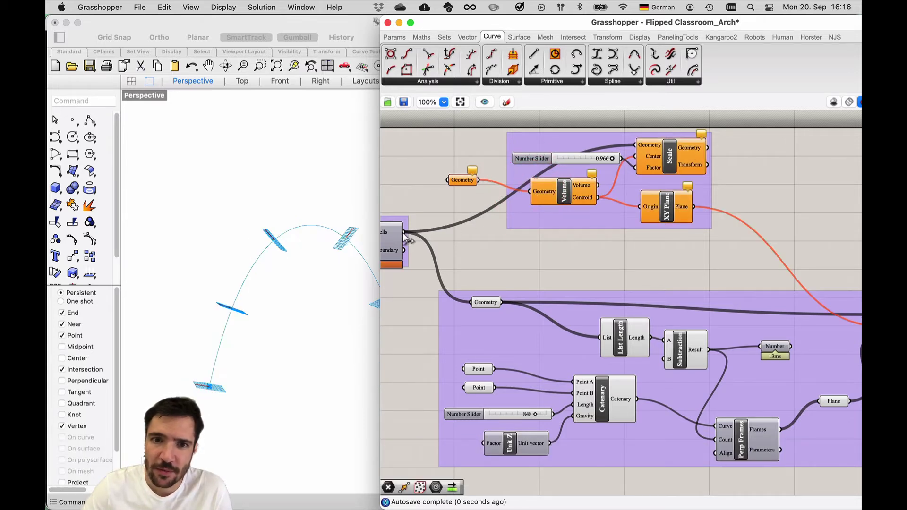
{"action": "left_click_drag", "start_coordinate": [442, 179], "coordinate": [472, 178]}
{"action": "left_click_drag", "start_coordinate": [616, 143], "coordinate": [634, 145]}
{"action": "left_click_drag", "start_coordinate": [462, 180], "coordinate": [488, 180]}
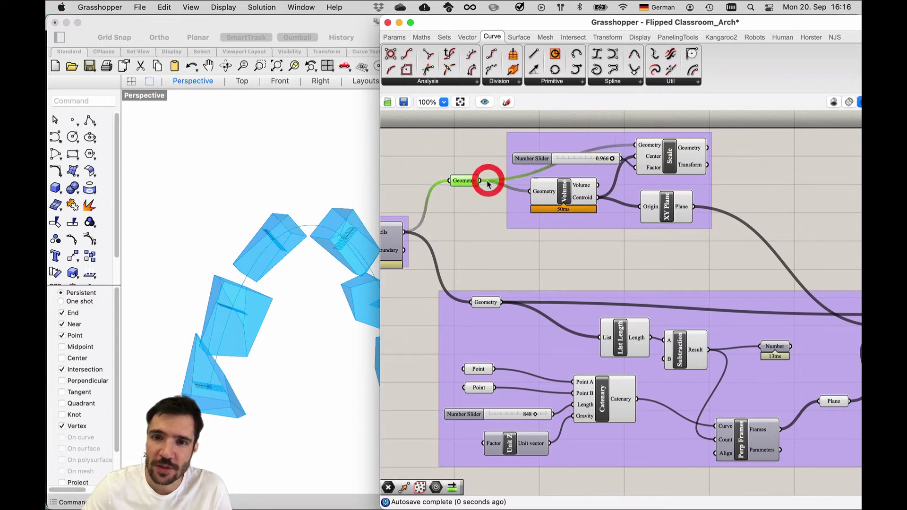
Add the new Geometry parameter to the Scale and Volume group and line it up with Scale's Geometry input.
{"action": "right_click", "coordinate": [518, 149]}
{"action": "left_click", "coordinate": [548, 239]}
{"action": "left_click_drag", "start_coordinate": [490, 186], "coordinate": [490, 150]}
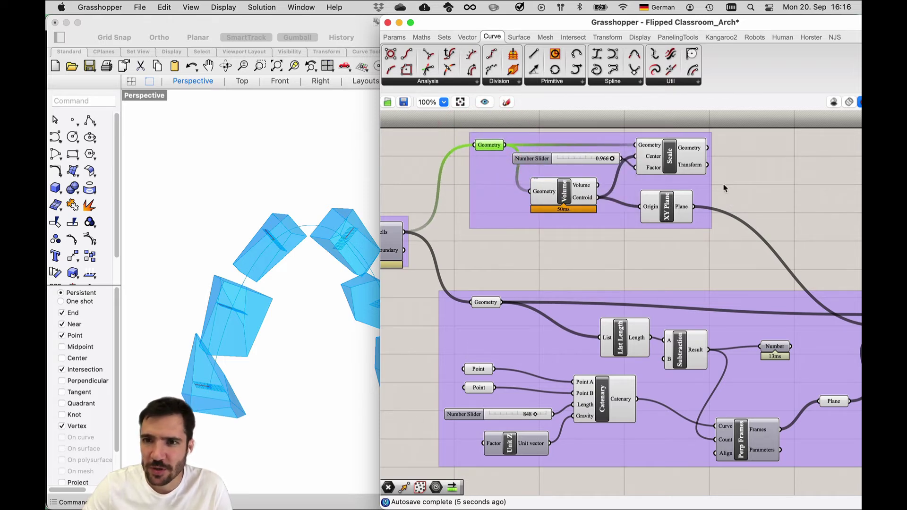
Move the lower catenary group to the right and lower its input Geometry parameter slightly.
{"action": "right_click_drag", "start_coordinate": [751, 185], "coordinate": [584, 185]}
{"action": "scroll", "coordinate": [582, 187], "scroll_direction": "down", "scroll_amount": 3}
{"action": "scroll", "coordinate": [526, 206], "scroll_direction": "up", "scroll_amount": 1}
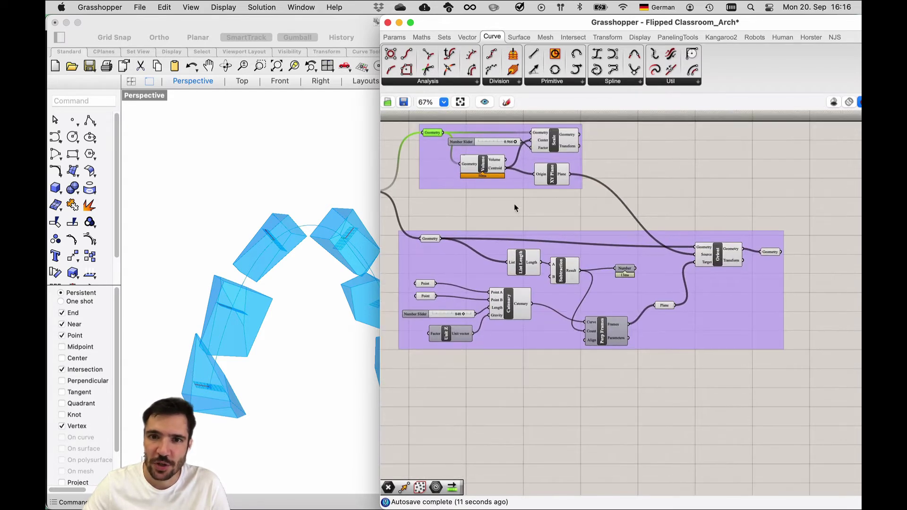
{"action": "left_click_drag", "start_coordinate": [488, 241], "coordinate": [596, 240]}
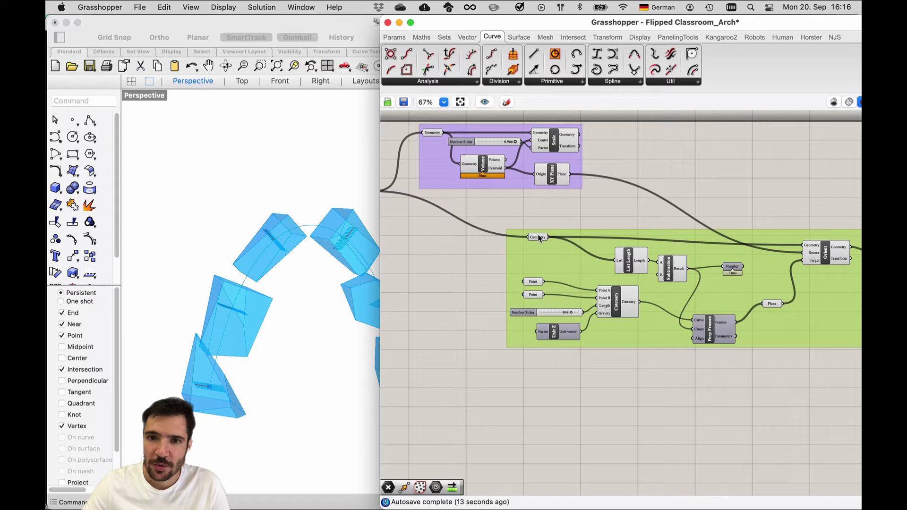
{"action": "left_click_drag", "start_coordinate": [539, 238], "coordinate": [537, 251]}
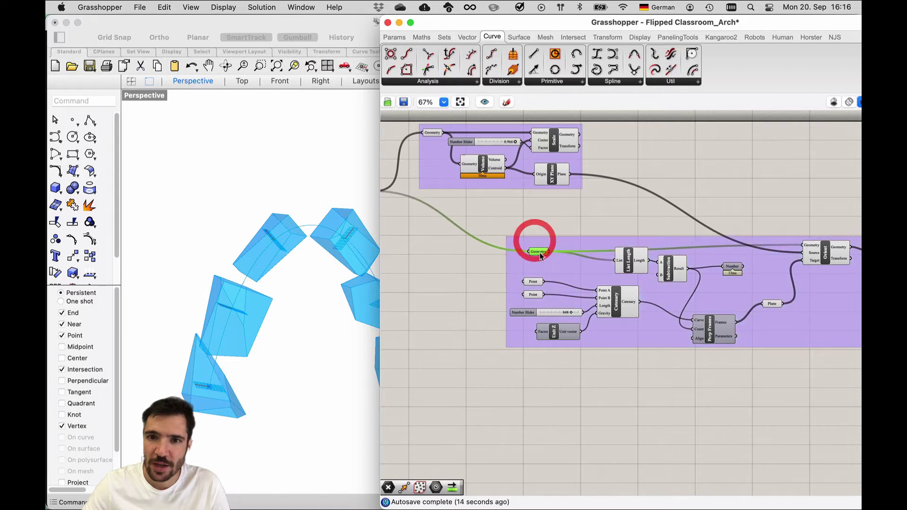
Place a Plane parameter just above the lower group's input Geometry parameter and connect XY Plane's output to it.
{"action": "left_click", "coordinate": [546, 217]}
{"action": "double_click", "coordinate": [546, 218]}
{"action": "type", "text": "p"}
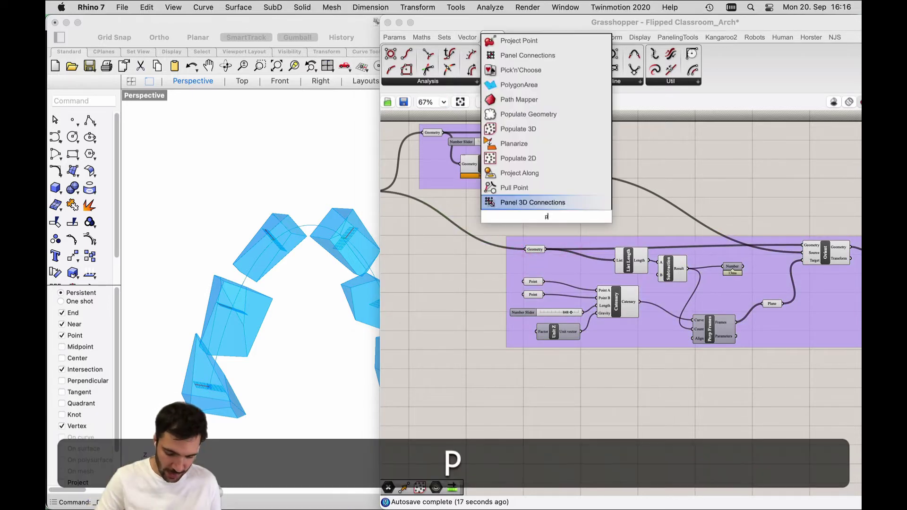
{"action": "type", "text": "lane"}
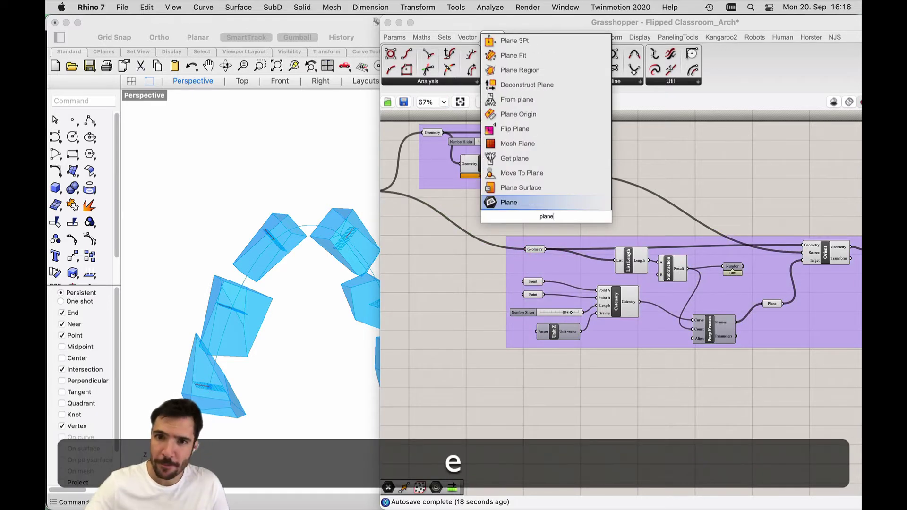
{"action": "left_click", "coordinate": [520, 203]}
{"action": "scroll", "coordinate": [560, 184], "scroll_direction": "up", "scroll_amount": 5}
{"action": "left_click_drag", "start_coordinate": [532, 229], "coordinate": [520, 264]}
{"action": "scroll", "coordinate": [529, 242], "scroll_direction": "down", "scroll_amount": 3}
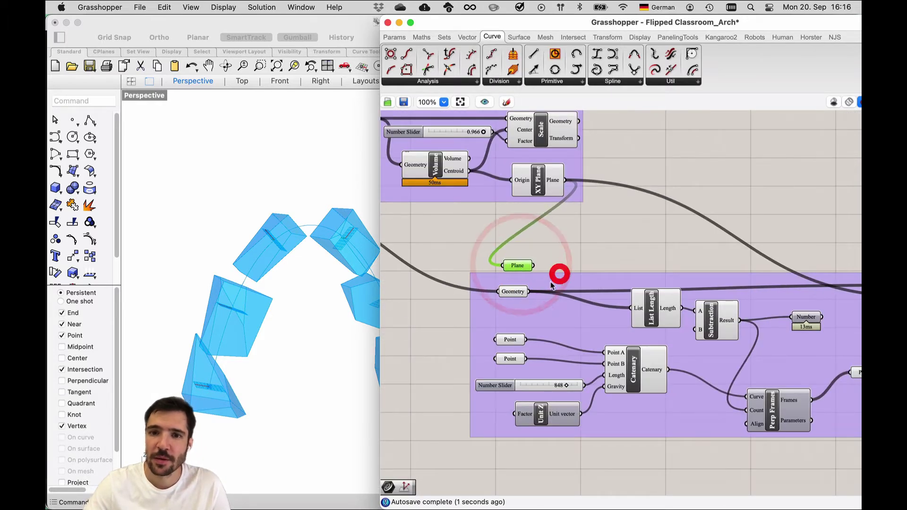
Add the Plane parameter fed by XY Plane to the lower catenary group.
{"action": "left_click", "coordinate": [559, 277]}
{"action": "right_click", "coordinate": [562, 276]}
{"action": "left_click", "coordinate": [609, 377]}
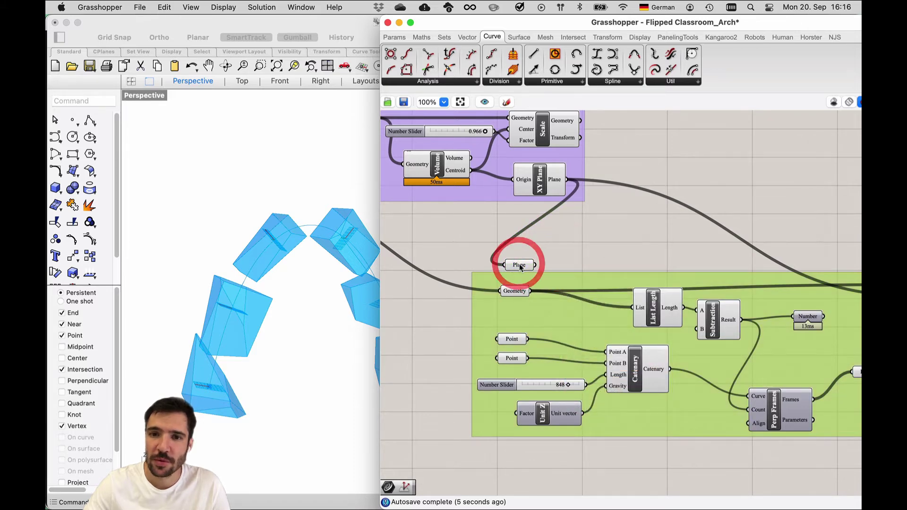
{"action": "left_click", "coordinate": [520, 266]}
{"action": "right_click", "coordinate": [552, 281]}
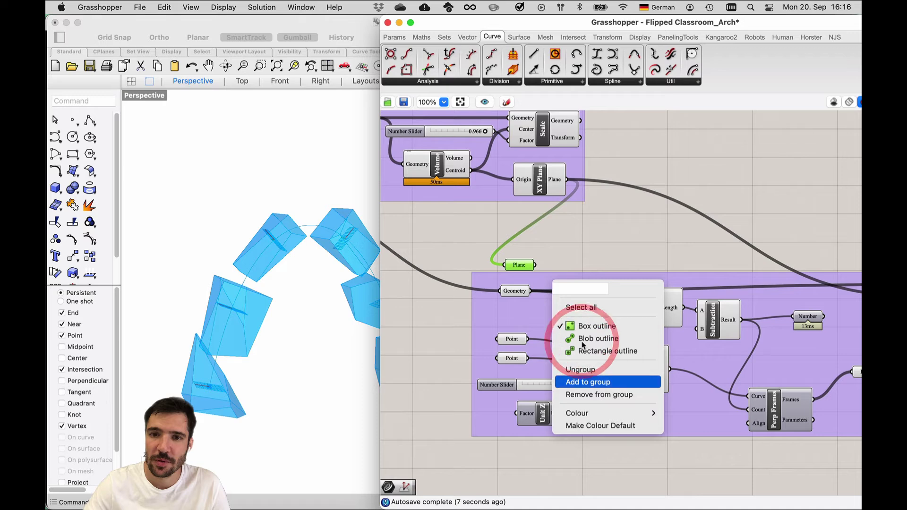
{"action": "left_click", "coordinate": [585, 382]}
Connect the group's input Plane parameter to Orient's Source input, replacing the direct wire from XY Plane.
{"action": "scroll", "coordinate": [549, 272], "scroll_direction": "down", "scroll_amount": 1}
{"action": "right_click_drag", "start_coordinate": [556, 259], "coordinate": [465, 229]}
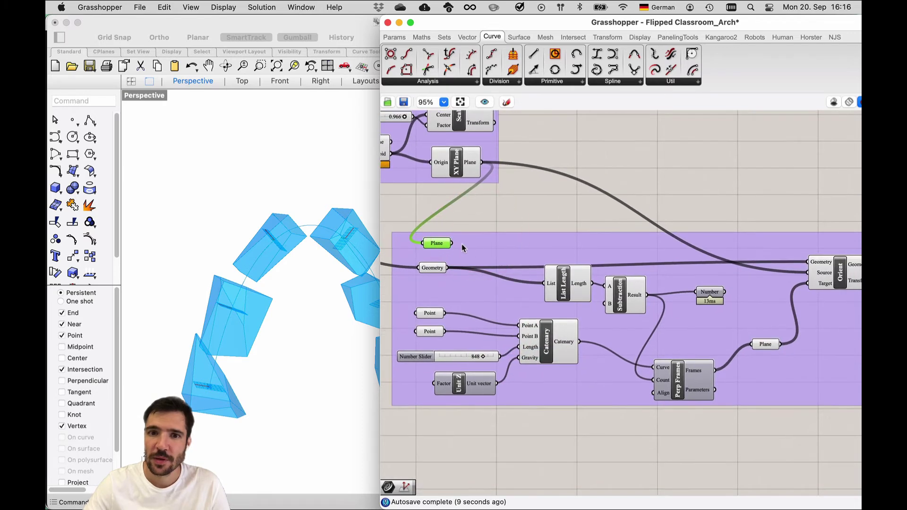
{"action": "left_click_drag", "start_coordinate": [815, 268], "coordinate": [809, 272]}
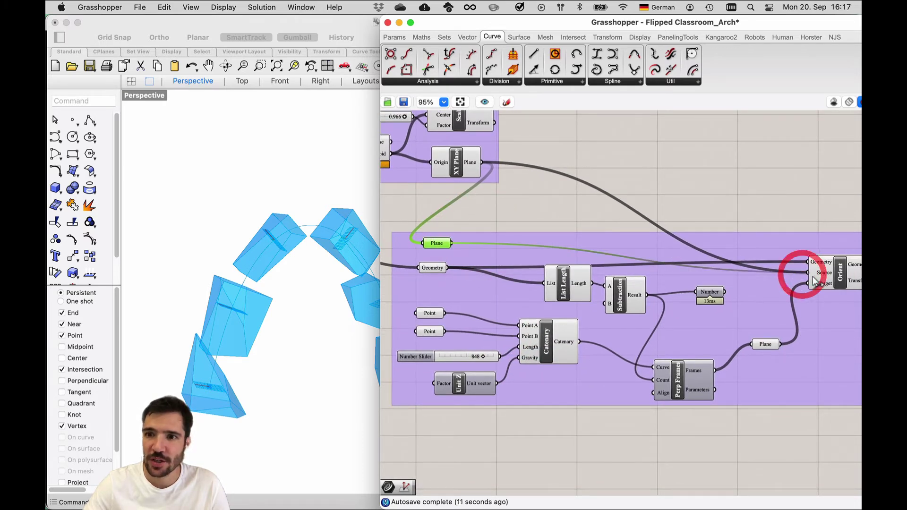
Move the lower catenary group right and slightly up, and move the Voronoi 3D group down.
{"action": "scroll", "coordinate": [549, 236], "scroll_direction": "down", "scroll_amount": 3}
{"action": "left_click_drag", "start_coordinate": [520, 242], "coordinate": [596, 220]}
{"action": "right_click_drag", "start_coordinate": [512, 252], "coordinate": [680, 269]}
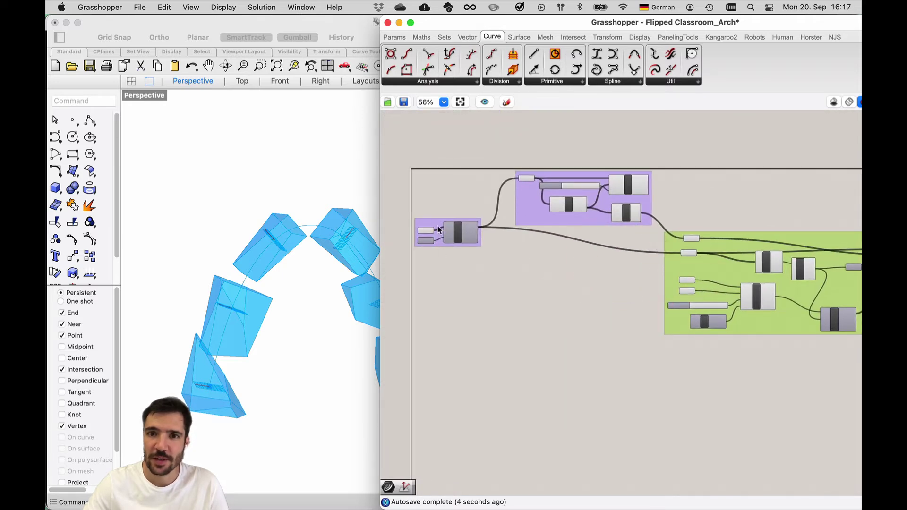
{"action": "left_click", "coordinate": [449, 255]}
{"action": "left_click", "coordinate": [489, 270]}
{"action": "left_click_drag", "start_coordinate": [434, 229], "coordinate": [437, 272]}
{"action": "left_click", "coordinate": [502, 306]}
Insert a Geometry parameter after Voronoi 3D's Cells output and route it to the input Geometry parameters of the other two groups.
{"action": "scroll", "coordinate": [478, 278], "scroll_direction": "up", "scroll_amount": 5}
{"action": "double_click", "coordinate": [513, 286]}
{"action": "type", "text": "geo"}
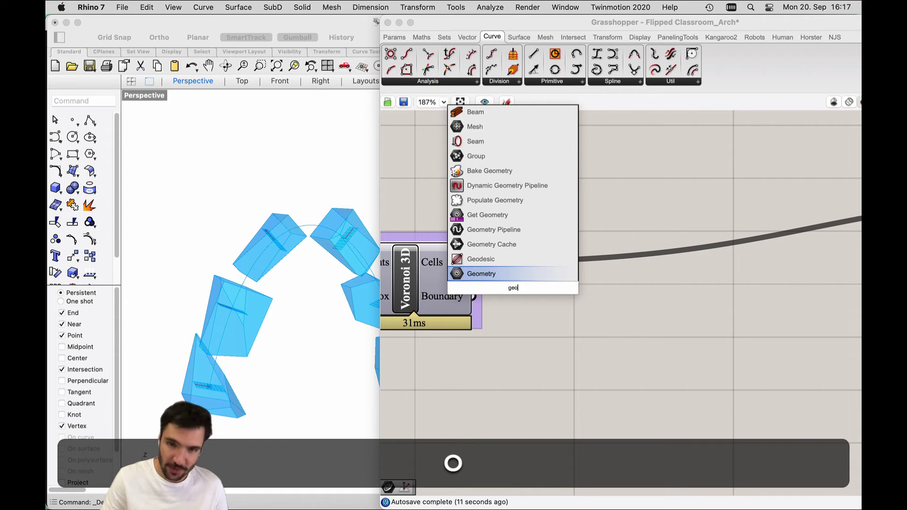
{"action": "key", "text": "Return"}
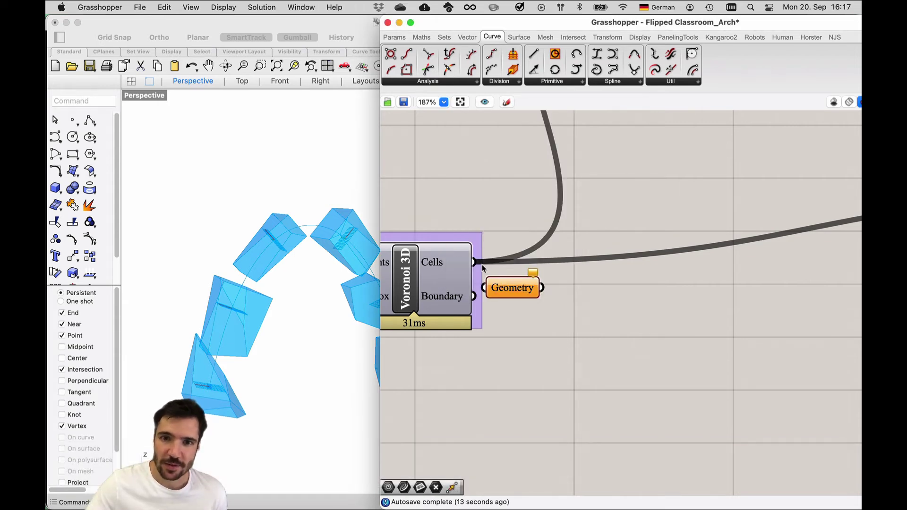
{"action": "scroll", "coordinate": [511, 295], "scroll_direction": "down", "scroll_amount": 5}
{"action": "left_click_drag", "start_coordinate": [487, 286], "coordinate": [562, 134]}
{"action": "scroll", "coordinate": [524, 289], "scroll_direction": "down", "scroll_amount": 1}
{"action": "left_click_drag", "start_coordinate": [824, 251], "coordinate": [824, 252]}
Add the output Geometry parameter to the Voronoi 3D group and align it with the Cells output.
{"action": "left_click", "coordinate": [518, 300]}
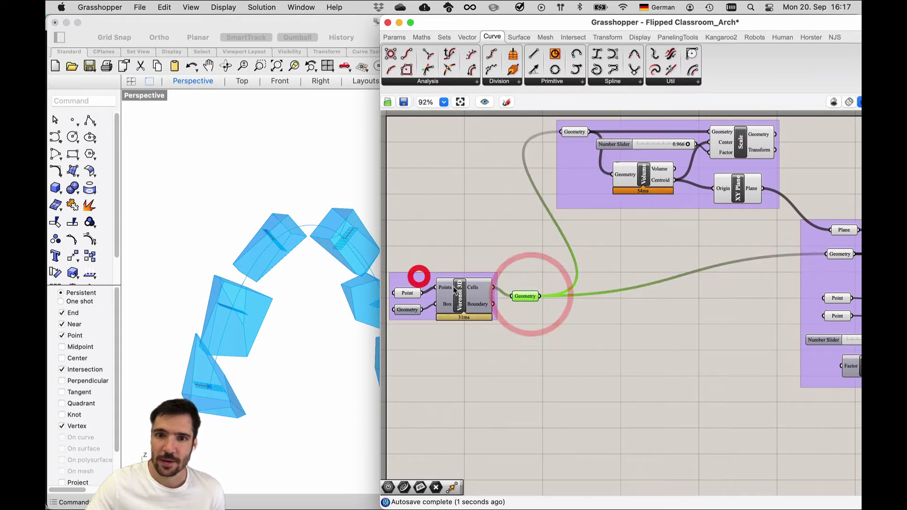
{"action": "right_click", "coordinate": [415, 276]}
{"action": "left_click", "coordinate": [472, 376]}
{"action": "left_click_drag", "start_coordinate": [529, 296], "coordinate": [528, 288]}
{"action": "left_click", "coordinate": [641, 363]}
Delete the Number parameter after Subtraction and move Perp Frames slightly up and right, closer to the Plane parameter.
{"action": "scroll", "coordinate": [645, 361], "scroll_direction": "down", "scroll_amount": 1}
{"action": "right_click_drag", "start_coordinate": [658, 337], "coordinate": [533, 322]}
{"action": "scroll", "coordinate": [582, 324], "scroll_direction": "down", "scroll_amount": 1}
{"action": "scroll", "coordinate": [535, 321], "scroll_direction": "down", "scroll_amount": 3}
{"action": "right_click_drag", "start_coordinate": [622, 310], "coordinate": [585, 305]}
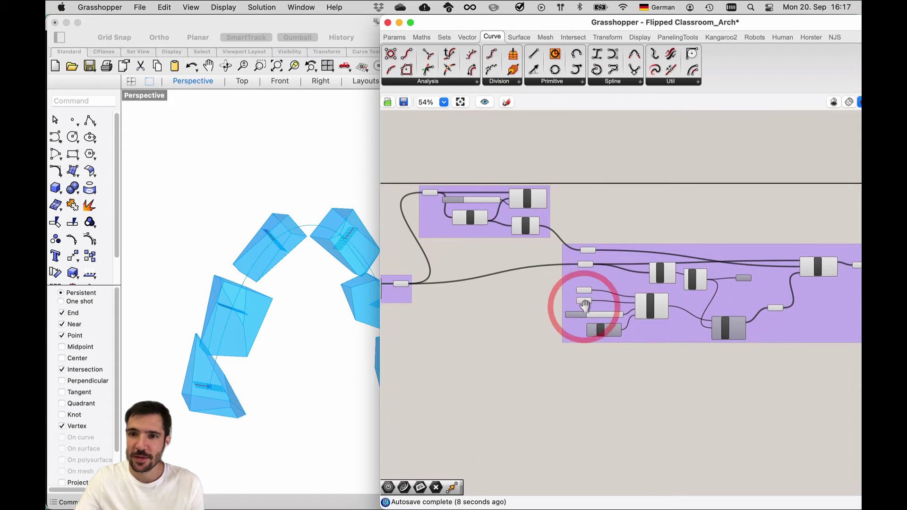
{"action": "right_click_drag", "start_coordinate": [614, 275], "coordinate": [485, 279]}
{"action": "scroll", "coordinate": [655, 287], "scroll_direction": "up", "scroll_amount": 5}
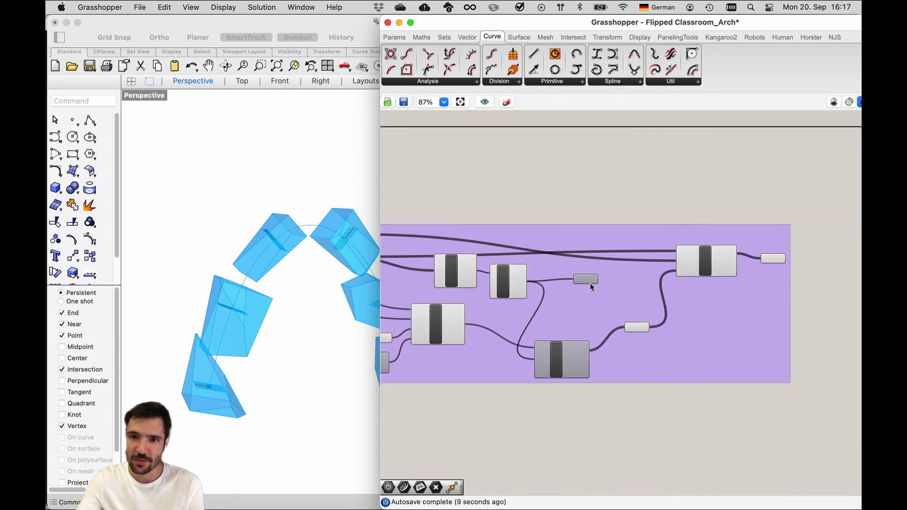
{"action": "left_click", "coordinate": [586, 280]}
{"action": "key", "text": "BackSpace"}
{"action": "key", "text": "BackSpace"}
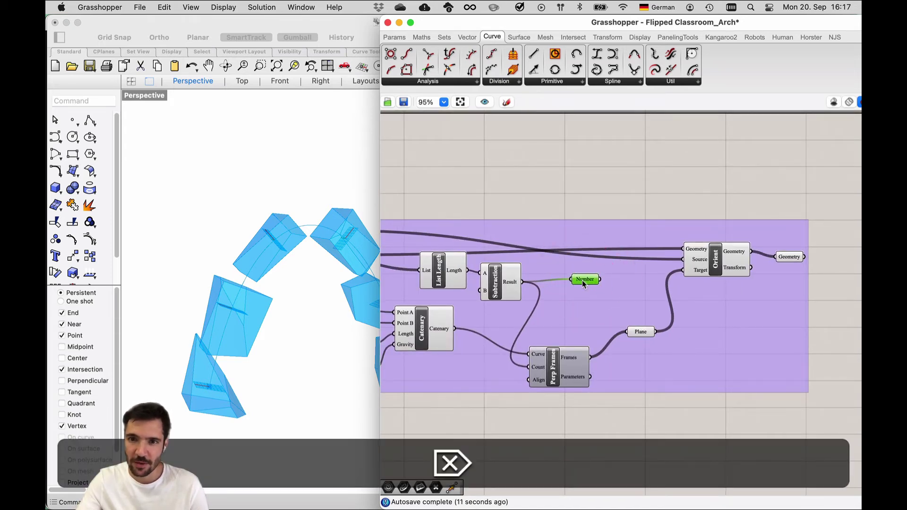
{"action": "scroll", "coordinate": [568, 360], "scroll_direction": "down", "scroll_amount": 1}
{"action": "left_click_drag", "start_coordinate": [568, 359], "coordinate": [580, 345]}
Align the Point parameter in the Voronoi 3D group with the Points input.
{"action": "scroll", "coordinate": [572, 337], "scroll_direction": "down", "scroll_amount": 5}
{"action": "right_click_drag", "start_coordinate": [573, 330], "coordinate": [667, 325]}
{"action": "right_click_drag", "start_coordinate": [568, 332], "coordinate": [694, 320]}
{"action": "scroll", "coordinate": [464, 317], "scroll_direction": "up", "scroll_amount": 4}
{"action": "right_click_drag", "start_coordinate": [463, 317], "coordinate": [556, 319]}
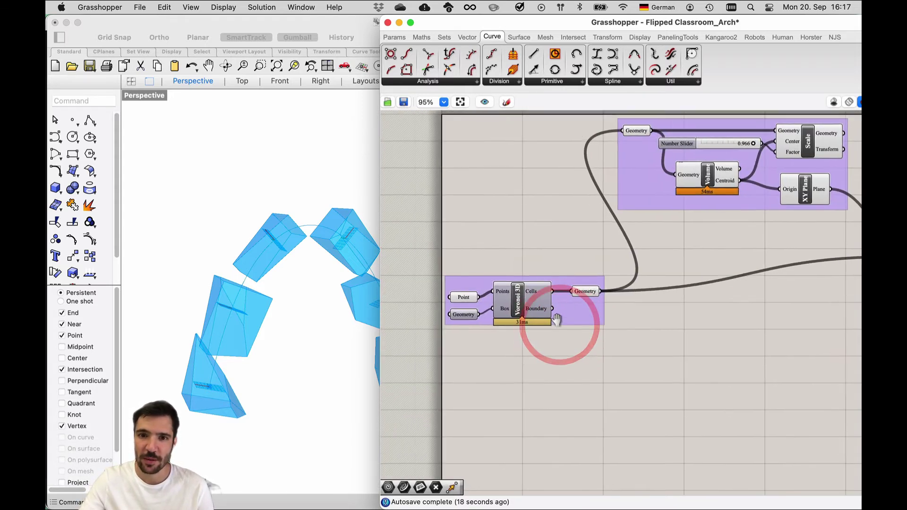
{"action": "scroll", "coordinate": [557, 320], "scroll_direction": "up", "scroll_amount": 2}
{"action": "left_click_drag", "start_coordinate": [415, 293], "coordinate": [419, 287]}
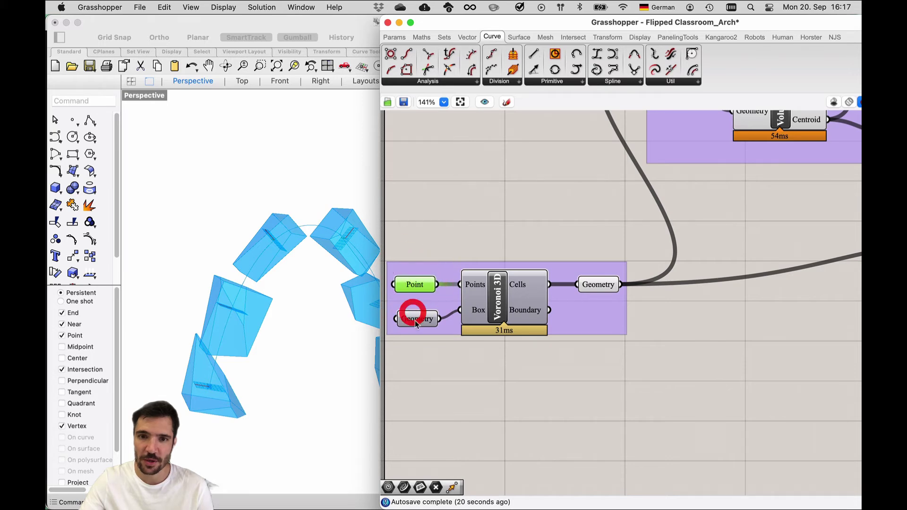
{"action": "scroll", "coordinate": [511, 296], "scroll_direction": "down", "scroll_amount": 1}
{"action": "right_click_drag", "start_coordinate": [561, 284], "coordinate": [413, 345]}
{"action": "scroll", "coordinate": [641, 263], "scroll_direction": "down", "scroll_amount": 2}
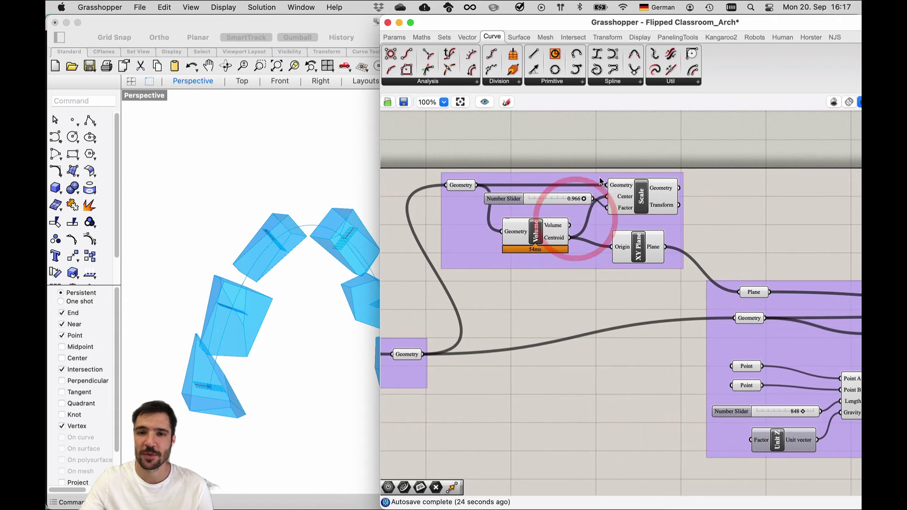
{"action": "right_click_drag", "start_coordinate": [668, 363], "coordinate": [438, 315]}
{"action": "right_click_drag", "start_coordinate": [664, 336], "coordinate": [534, 325]}
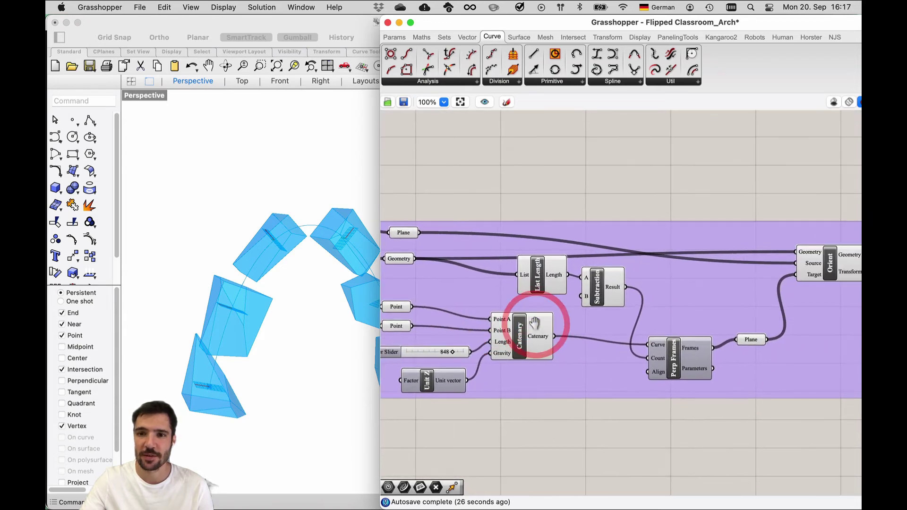
Add a Rotate component after the catenary group and connect the group's output Geometry parameter to its Geometry input.
{"action": "scroll", "coordinate": [535, 324], "scroll_direction": "down", "scroll_amount": 2}
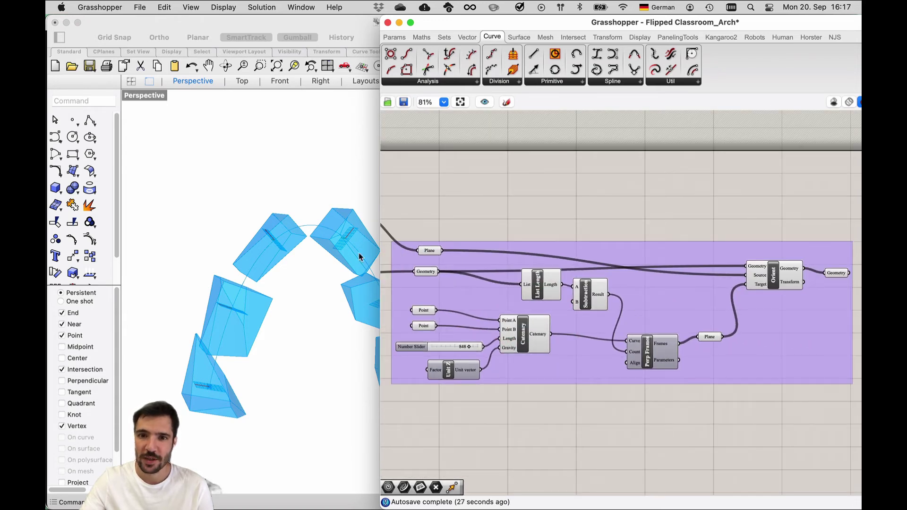
{"action": "right_click_drag", "start_coordinate": [732, 370], "coordinate": [663, 359]}
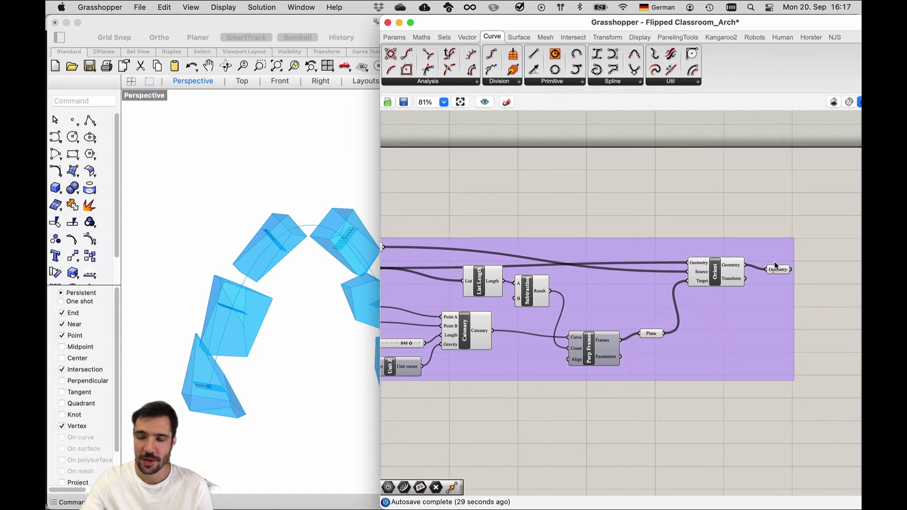
{"action": "left_click", "coordinate": [775, 275]}
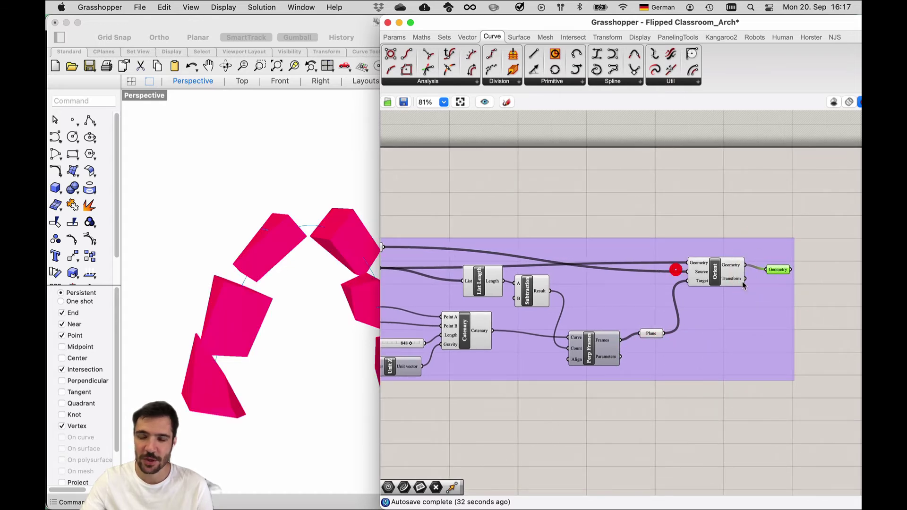
{"action": "right_click_drag", "start_coordinate": [744, 286], "coordinate": [640, 265]}
{"action": "right_click_drag", "start_coordinate": [741, 271], "coordinate": [684, 245]}
{"action": "double_click", "coordinate": [681, 253]}
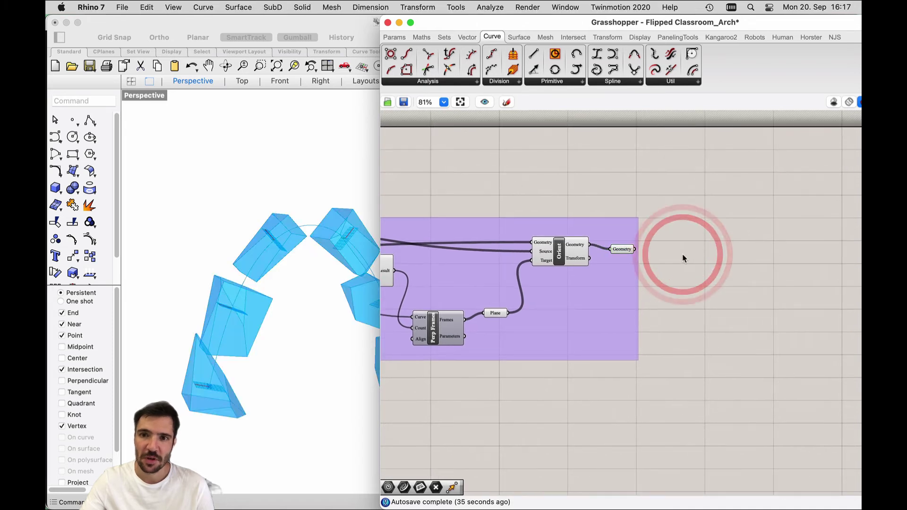
{"action": "type", "text": "rotat"}
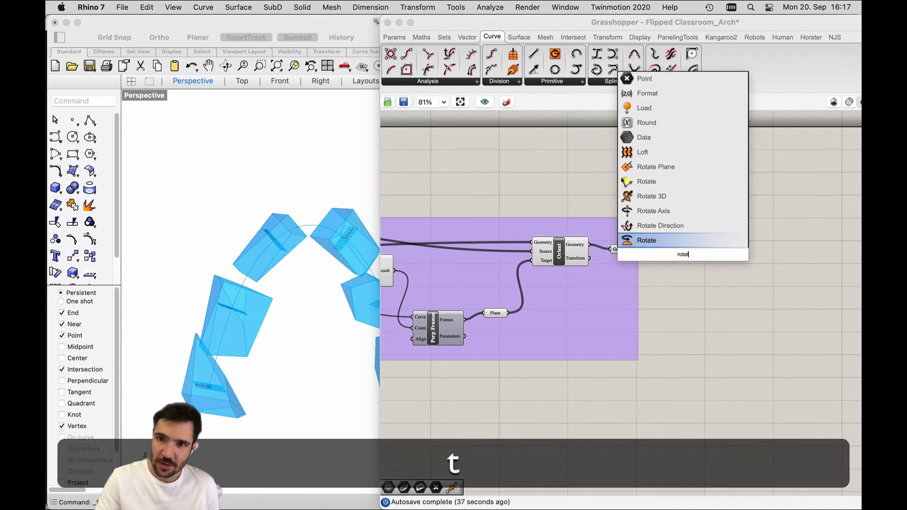
{"action": "key", "text": "Return"}
{"action": "left_click_drag", "start_coordinate": [634, 249], "coordinate": [713, 259]}
Add a number slider, connect it to Rotate's Angle input with more space before Rotate, and set the slider to 0.8.
{"action": "left_click", "coordinate": [662, 282]}
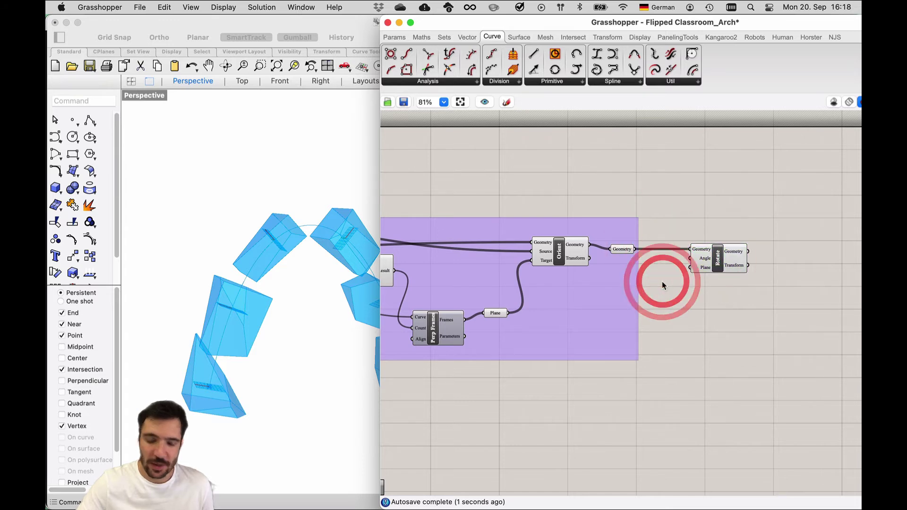
{"action": "double_click", "coordinate": [661, 284]}
{"action": "type", "text": "0.5"}
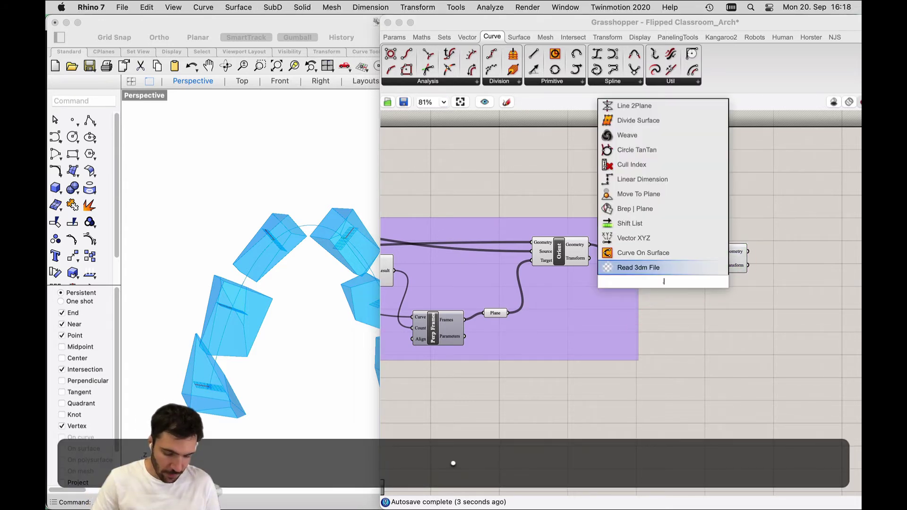
{"action": "key", "text": "Return"}
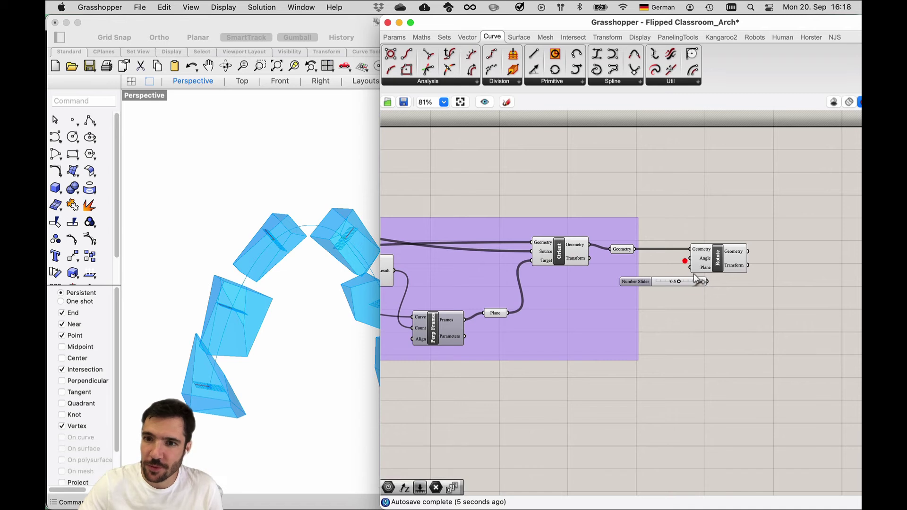
{"action": "left_click_drag", "start_coordinate": [716, 261], "coordinate": [774, 261]}
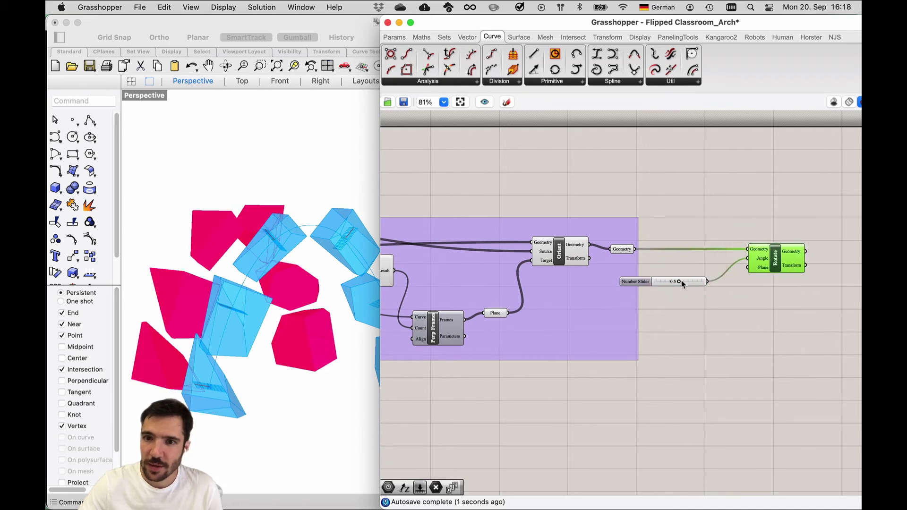
{"action": "mouse_move", "coordinate": [690, 282]}
{"action": "left_mouse_down"}
{"action": "mouse_move", "coordinate": [703, 281]}
{"action": "mouse_move", "coordinate": [679, 282]}
{"action": "mouse_move", "coordinate": [705, 276]}
{"action": "left_mouse_up"}
Move the slider and Rotate further from the catenary group and group them together.
{"action": "left_click_drag", "start_coordinate": [770, 283], "coordinate": [748, 266]}
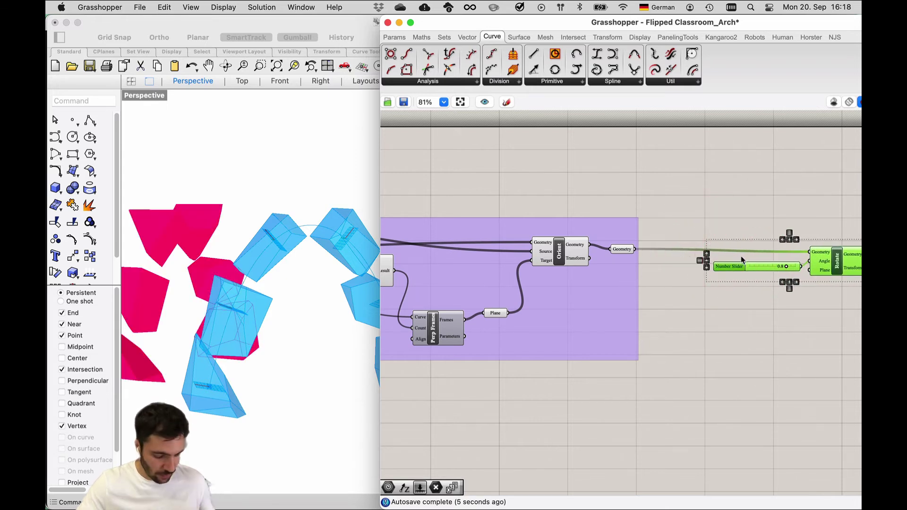
{"action": "key", "text": "super+g"}
{"action": "left_click", "coordinate": [735, 194]}
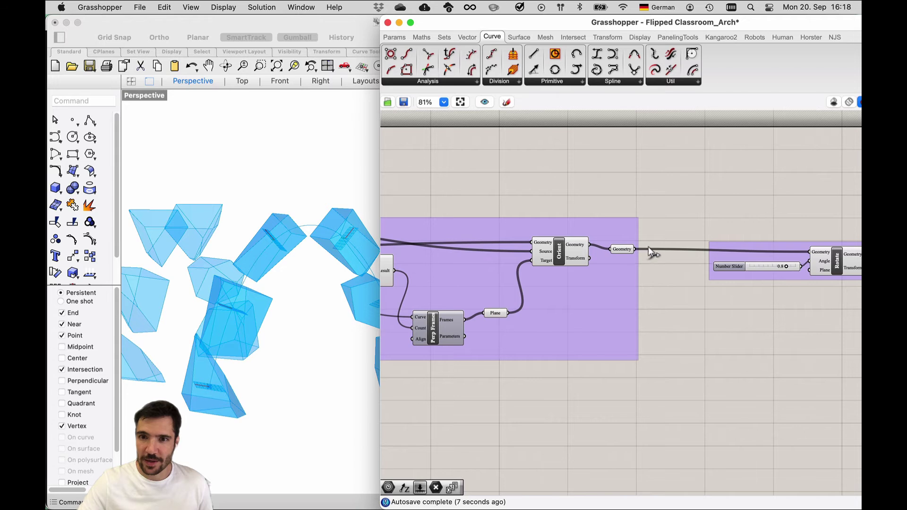
Duplicate the catenary group's output Geometry parameter, place the copy near Rotate and feed it from the original.
{"action": "left_click", "coordinate": [628, 249]}
{"action": "key", "text": "super+x"}
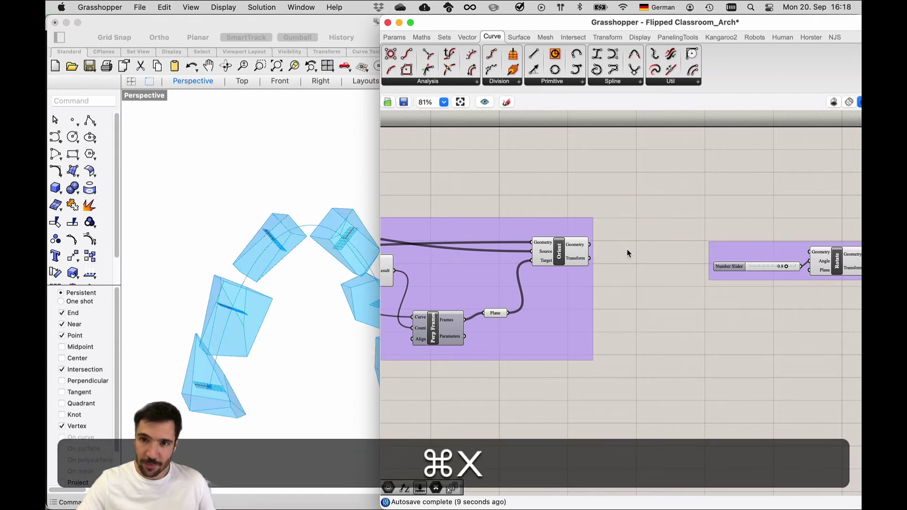
{"action": "key", "text": "super+z"}
{"action": "key", "text": "super+v"}
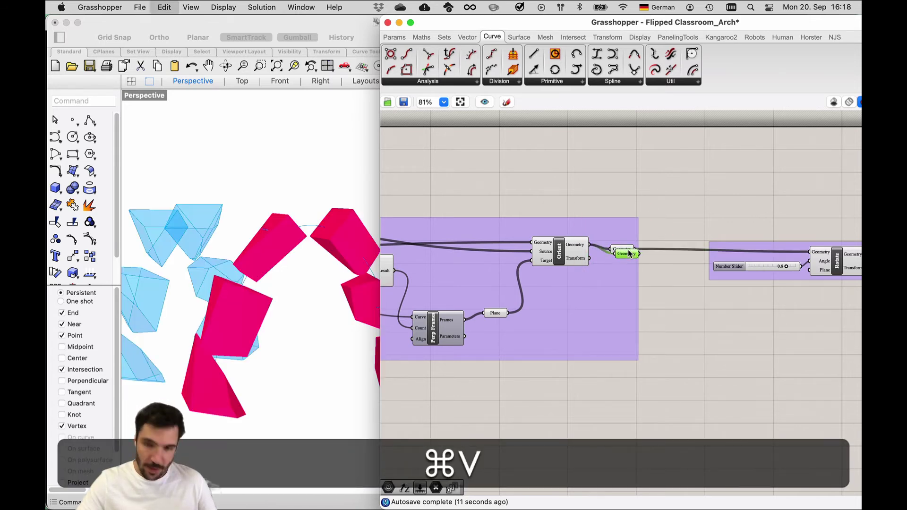
{"action": "left_click_drag", "start_coordinate": [628, 250], "coordinate": [750, 243]}
Add the copied Geometry parameter to the Rotate group, connect it to Rotate's Geometry input and align it with the incoming wire.
{"action": "right_click", "coordinate": [770, 243]}
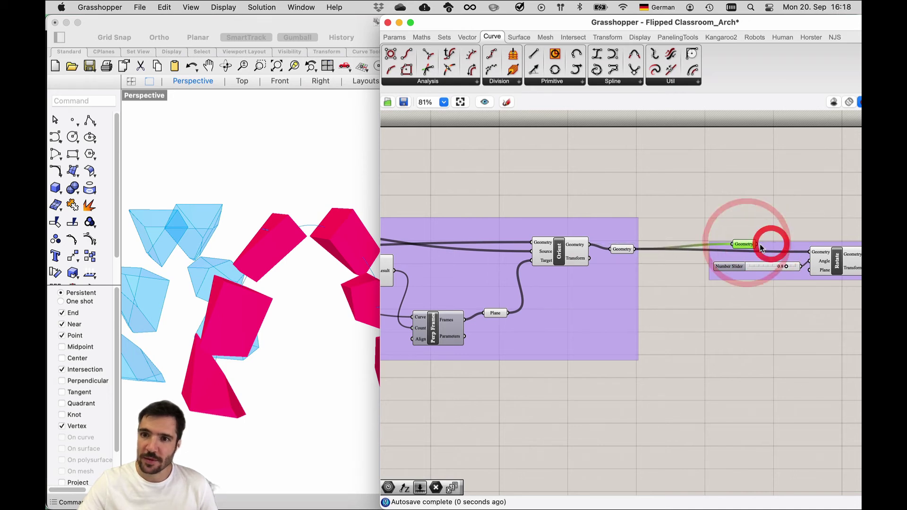
{"action": "left_click", "coordinate": [730, 345]}
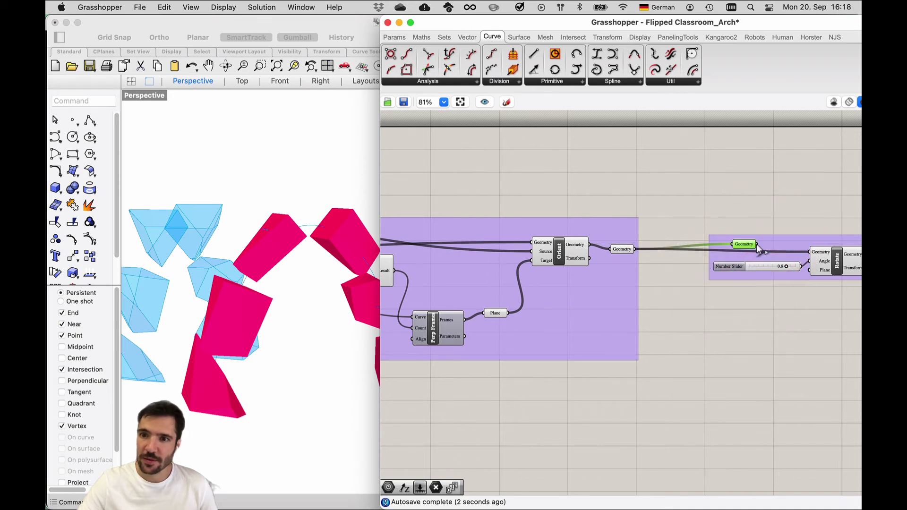
{"action": "left_click_drag", "start_coordinate": [801, 256], "coordinate": [807, 252]}
{"action": "left_click_drag", "start_coordinate": [748, 249], "coordinate": [762, 251]}
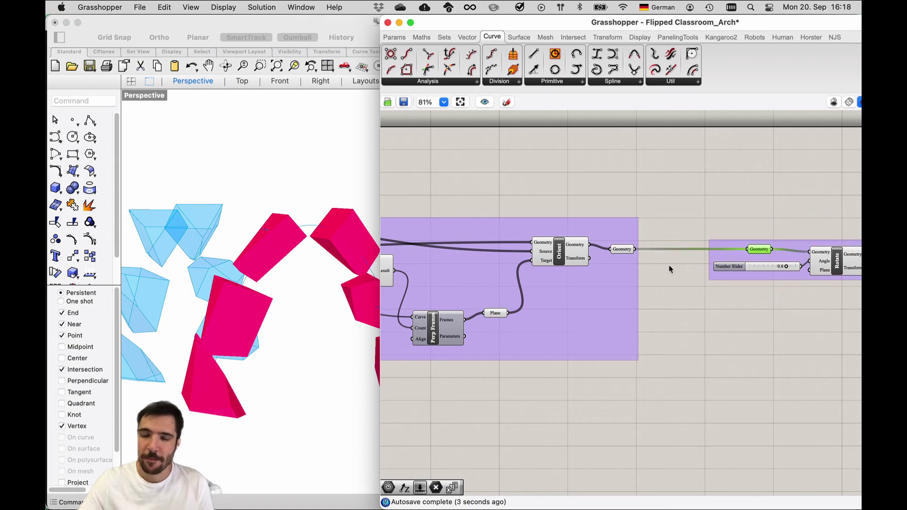
Change the catenary group's colour to a more saturated red with a hue of 360°.
{"action": "right_click_drag", "start_coordinate": [725, 273], "coordinate": [688, 285]}
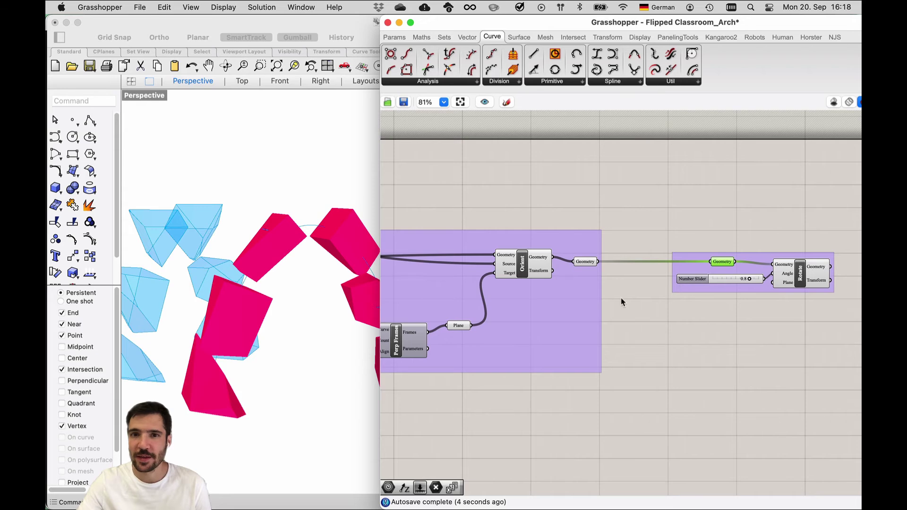
{"action": "scroll", "coordinate": [615, 307], "scroll_direction": "down", "scroll_amount": 5}
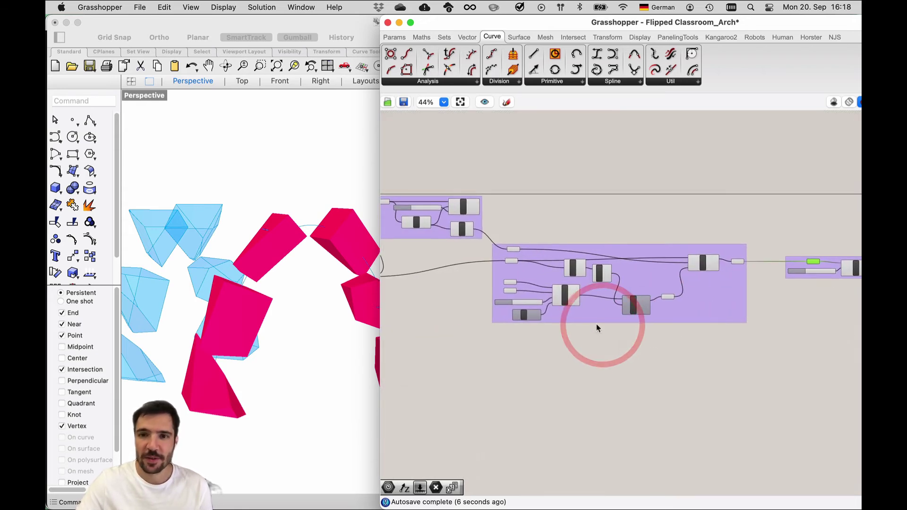
{"action": "right_click", "coordinate": [638, 281]}
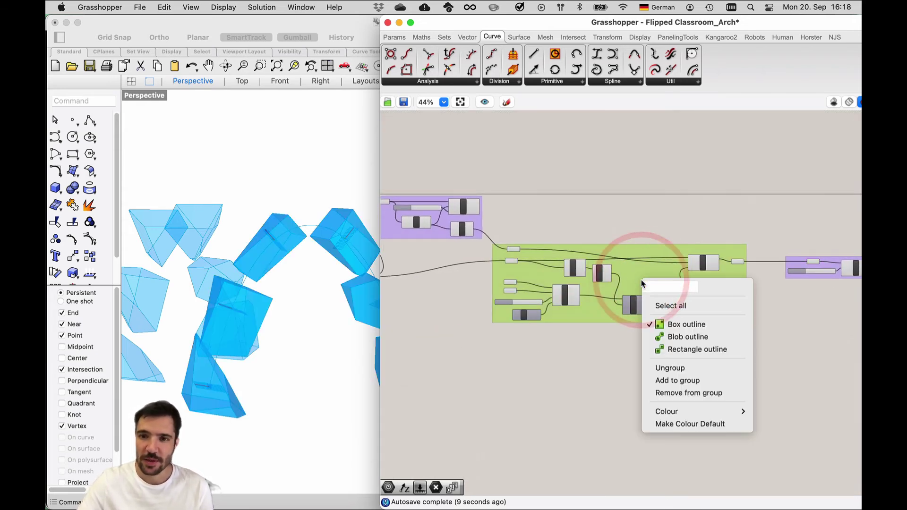
{"action": "mouse_move", "coordinate": [702, 413]}
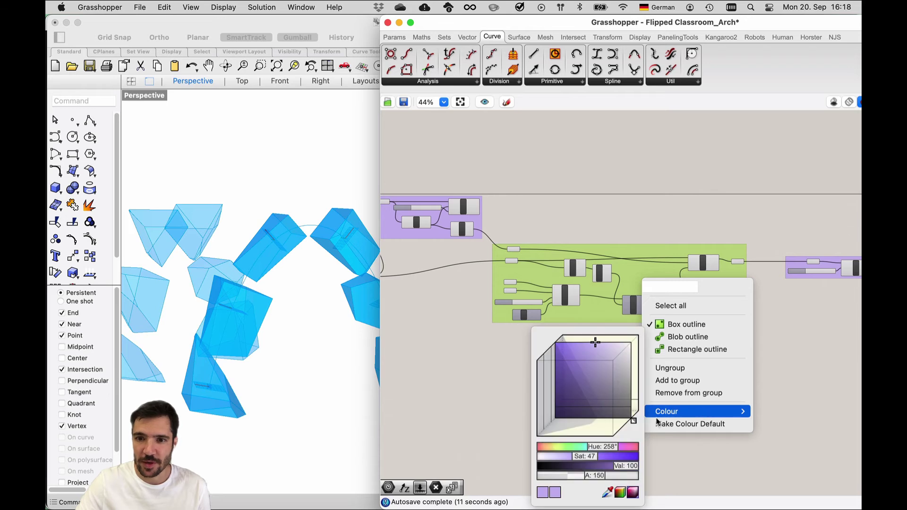
{"action": "left_click_drag", "start_coordinate": [606, 451], "coordinate": [639, 447]}
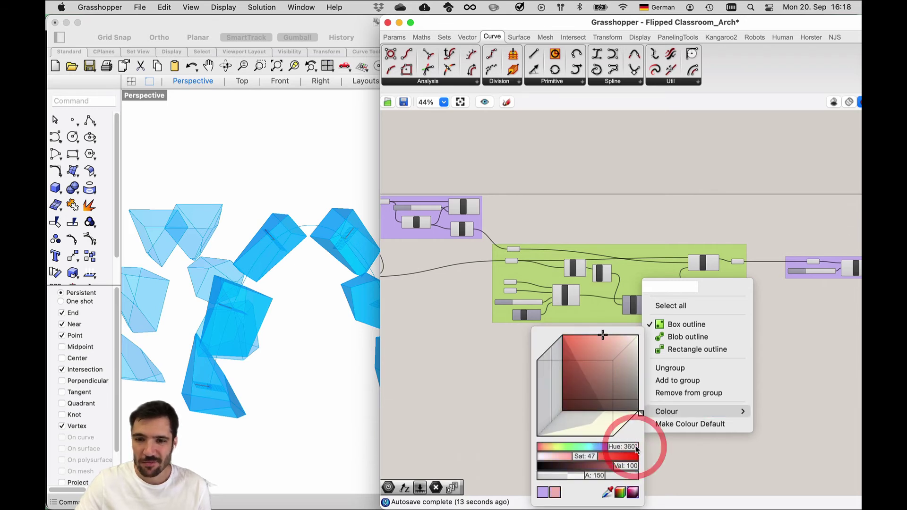
{"action": "left_click", "coordinate": [615, 457]}
{"action": "left_click", "coordinate": [681, 460]}
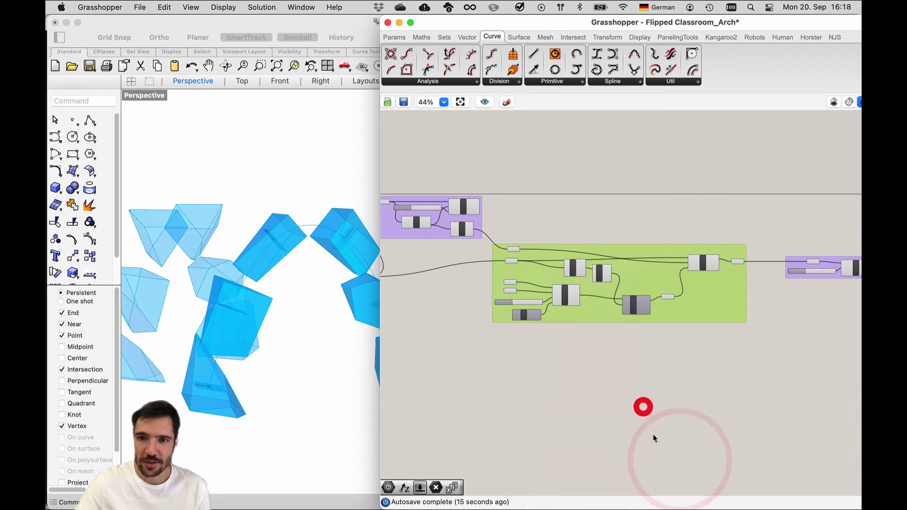
{"action": "left_click", "coordinate": [648, 161]}
{"action": "right_click_drag", "start_coordinate": [618, 278], "coordinate": [643, 268]}
{"action": "scroll", "coordinate": [626, 262], "scroll_direction": "up", "scroll_amount": 3}
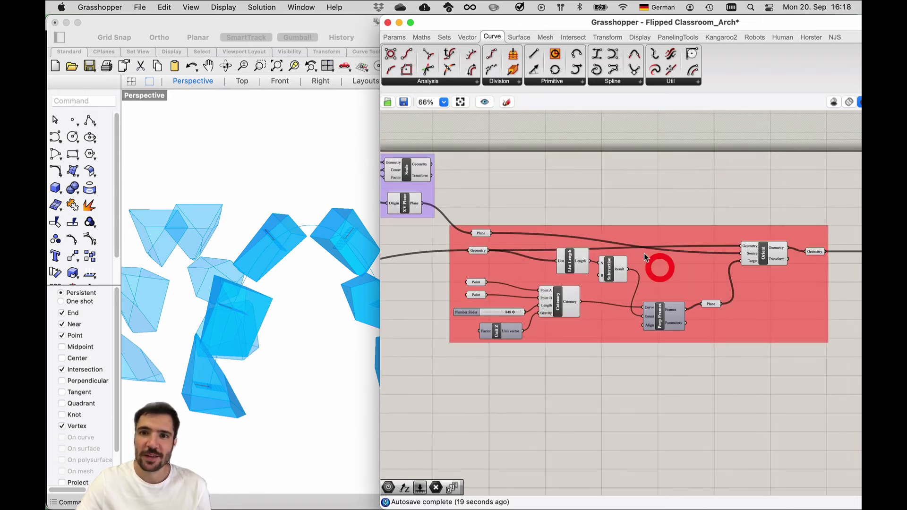
Place a Panel above the catenary group and resize it to a wide, low label shape.
{"action": "left_click", "coordinate": [660, 265]}
{"action": "right_click", "coordinate": [661, 268]}
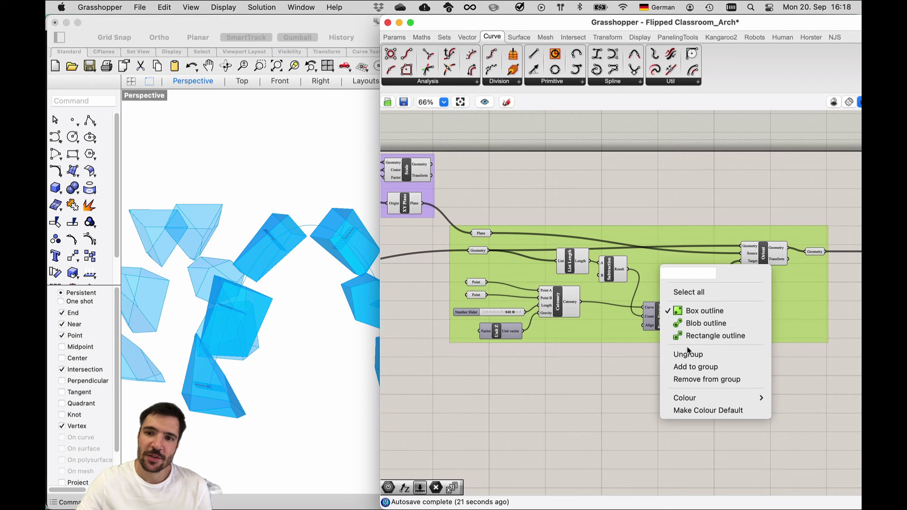
{"action": "left_click", "coordinate": [645, 174]}
{"action": "left_click", "coordinate": [394, 37]}
{"action": "left_click", "coordinate": [543, 71]}
{"action": "scroll", "coordinate": [640, 211], "scroll_direction": "up", "scroll_amount": 5}
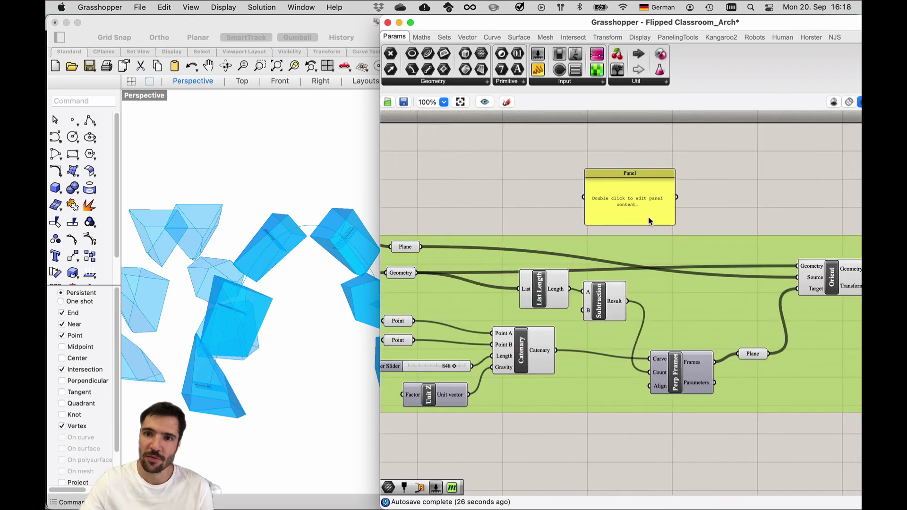
{"action": "left_click_drag", "start_coordinate": [680, 226], "coordinate": [769, 196]}
Set the panel's text to "Catenary Curve".
{"action": "double_click", "coordinate": [654, 182]}
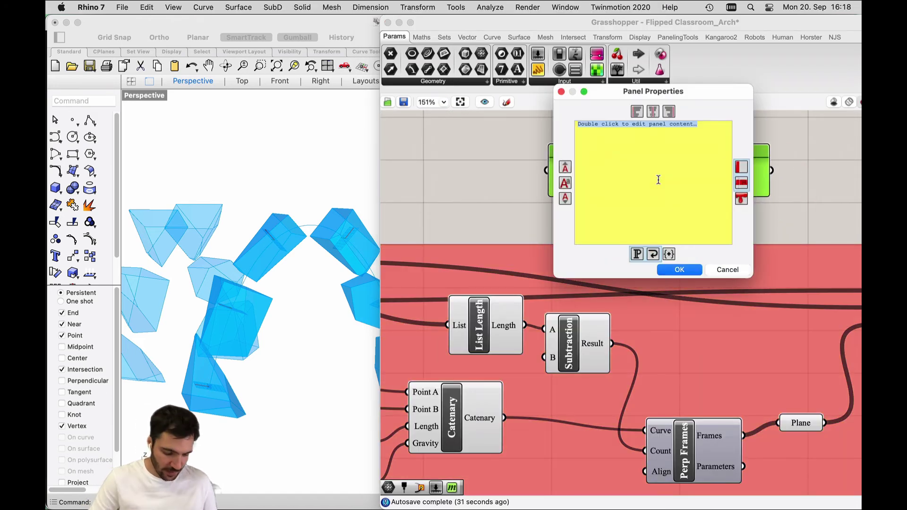
{"action": "type", "text": "Ca"}
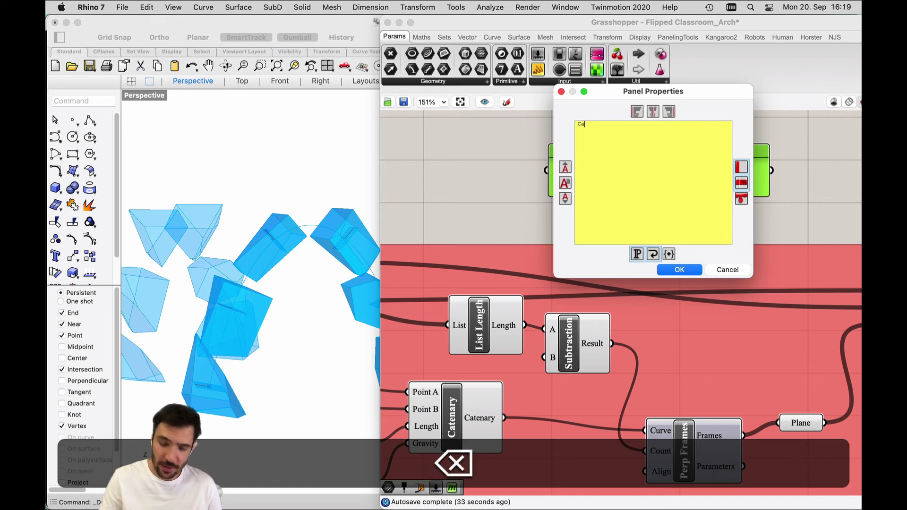
{"action": "type", "text": "tenera"}
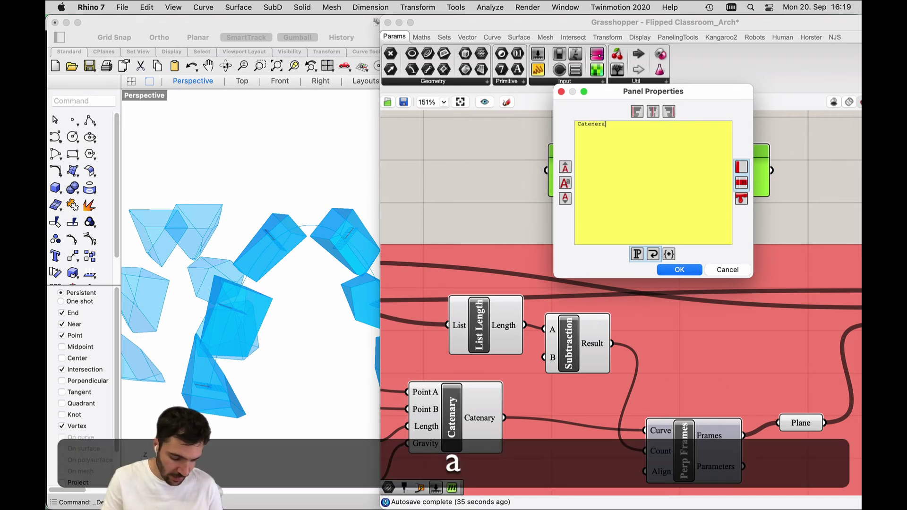
{"action": "key", "text": "BackSpace"}
{"action": "key", "text": "BackSpace"}
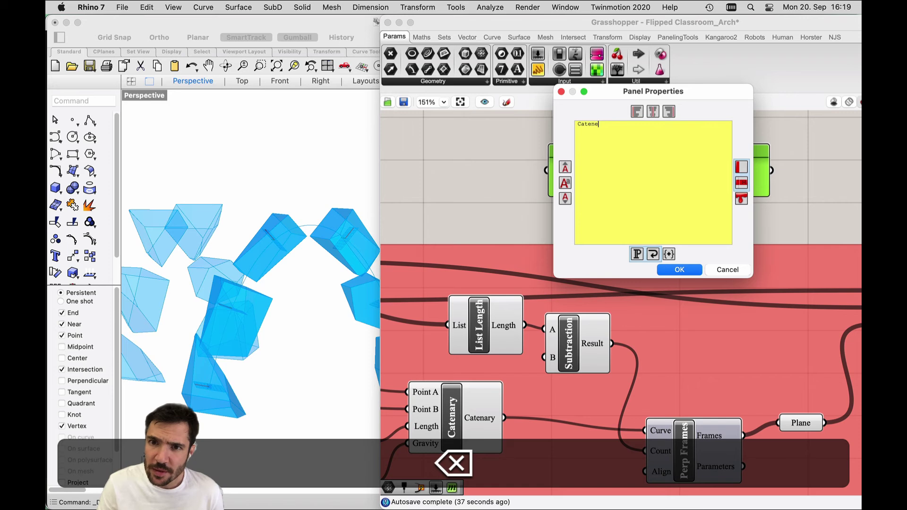
{"action": "type", "text": "ry Curv"}
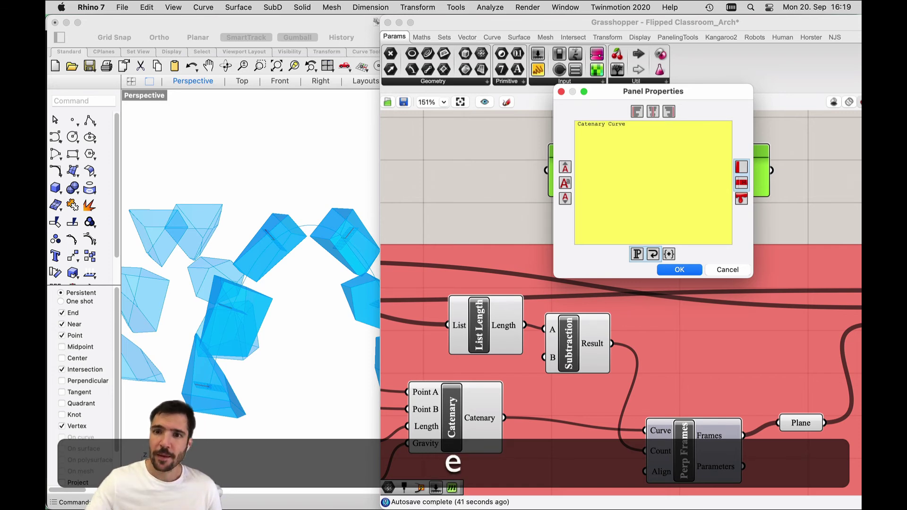
{"action": "left_click", "coordinate": [682, 271]}
Move the Catenary Curve panel to the upper part of the red group and add it to that group.
{"action": "left_click_drag", "start_coordinate": [644, 185], "coordinate": [658, 279]}
{"action": "right_click", "coordinate": [697, 320]}
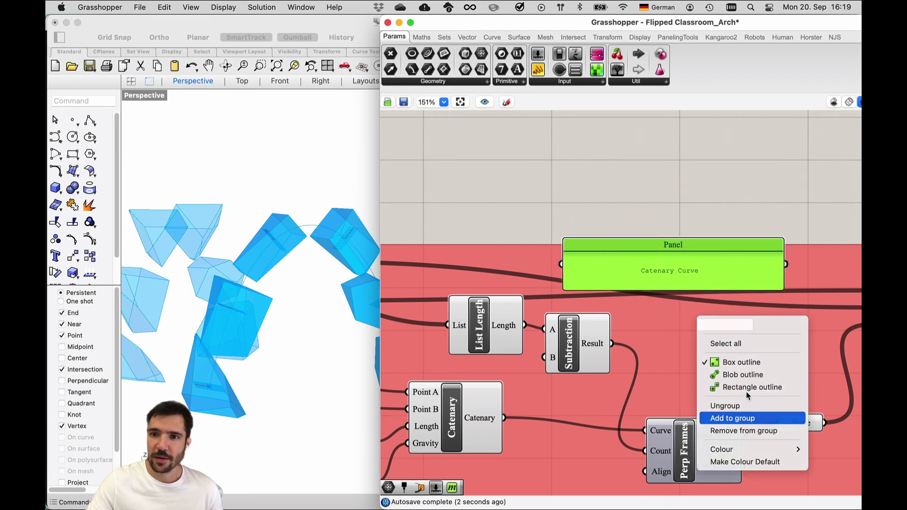
{"action": "left_click", "coordinate": [749, 418]}
{"action": "scroll", "coordinate": [681, 240], "scroll_direction": "down", "scroll_amount": 6}
{"action": "mouse_move", "coordinate": [669, 255]}
{"action": "left_mouse_down"}
{"action": "mouse_move", "coordinate": [687, 247]}
{"action": "mouse_move", "coordinate": [614, 230]}
{"action": "mouse_move", "coordinate": [550, 236]}
{"action": "mouse_move", "coordinate": [674, 242]}
{"action": "left_mouse_up"}
Enlarge the font of the Catenary Curve panel inside the red group through its panel properties.
{"action": "scroll", "coordinate": [661, 245], "scroll_direction": "up", "scroll_amount": 6}
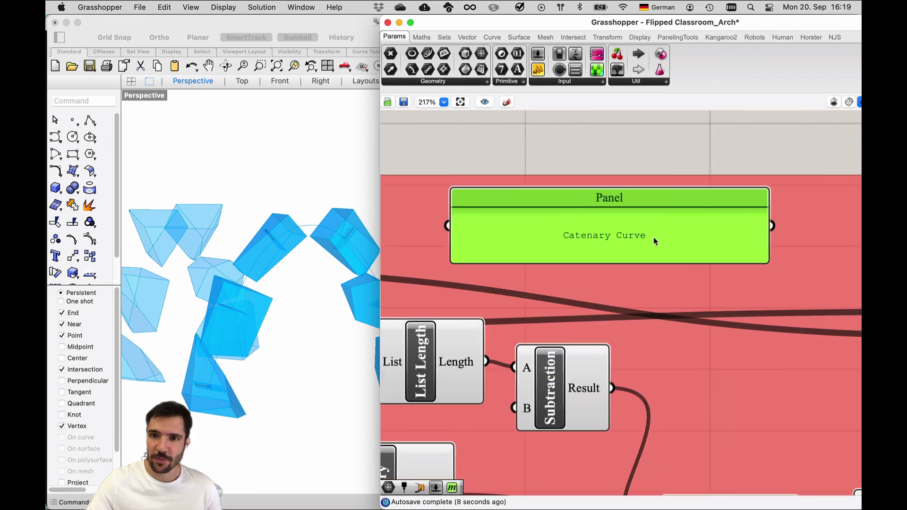
{"action": "scroll", "coordinate": [652, 243], "scroll_direction": "down", "scroll_amount": 1}
{"action": "left_click", "coordinate": [652, 243]}
{"action": "right_click", "coordinate": [654, 248]}
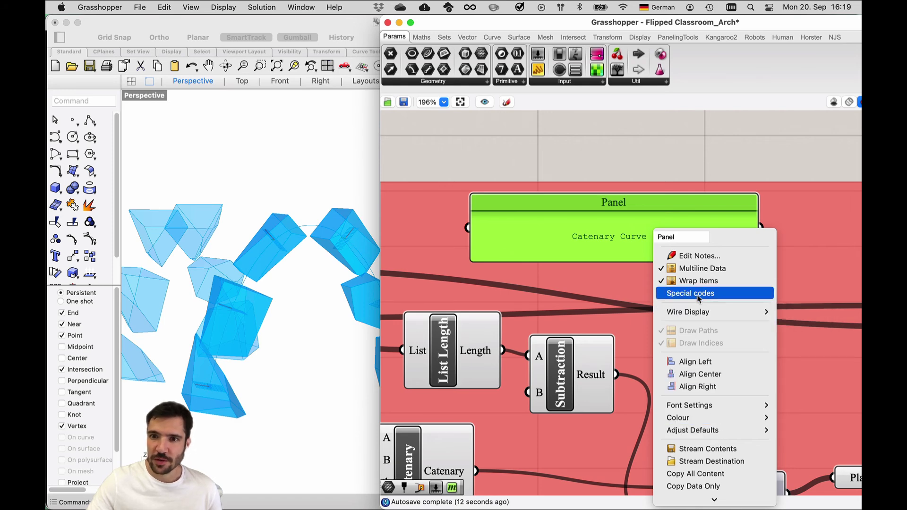
{"action": "left_click", "coordinate": [694, 258]}
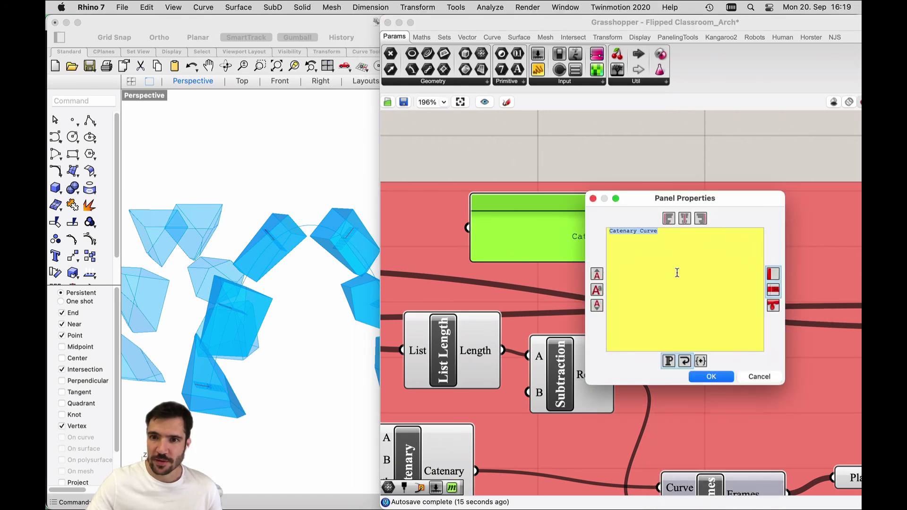
{"action": "left_click", "coordinate": [596, 274]}
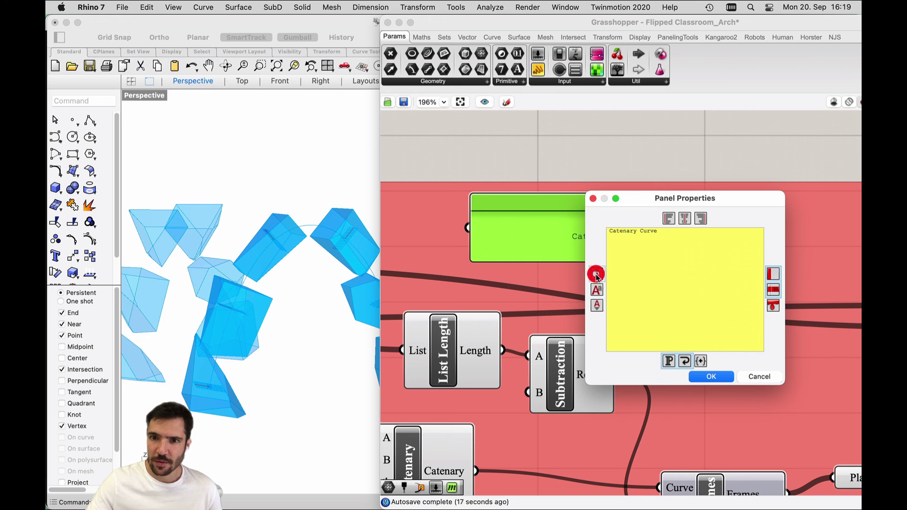
{"action": "left_click", "coordinate": [709, 376]}
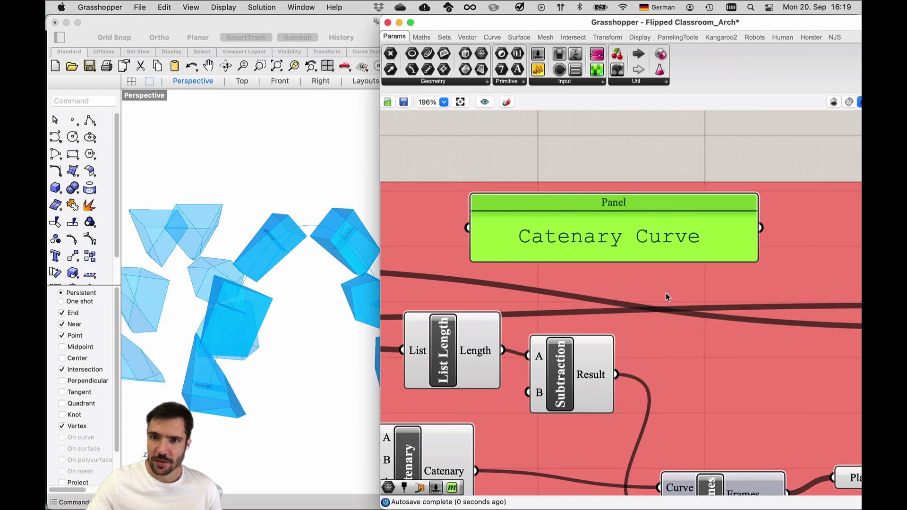
{"action": "left_click", "coordinate": [636, 135]}
Change the Catenary Curve panel's background colour to white, with saturation 0 and value 100.
{"action": "scroll", "coordinate": [639, 164], "scroll_direction": "down", "scroll_amount": 8}
{"action": "scroll", "coordinate": [636, 184], "scroll_direction": "up", "scroll_amount": 4}
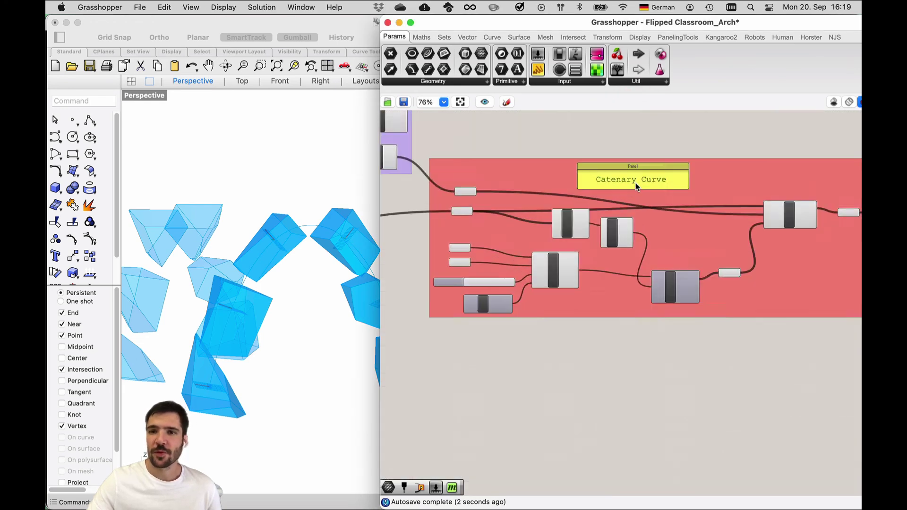
{"action": "right_click", "coordinate": [641, 182]}
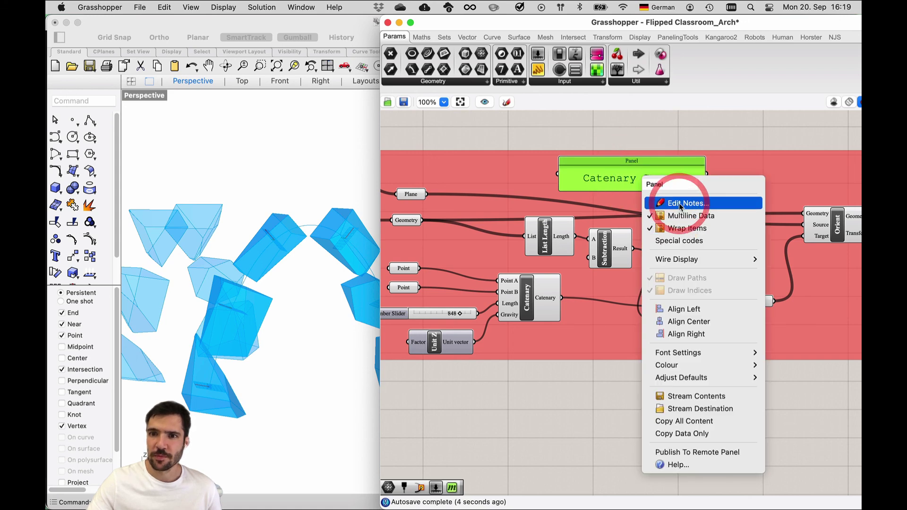
{"action": "left_click", "coordinate": [688, 204]}
{"action": "left_click", "coordinate": [782, 283]}
{"action": "left_click", "coordinate": [853, 319]}
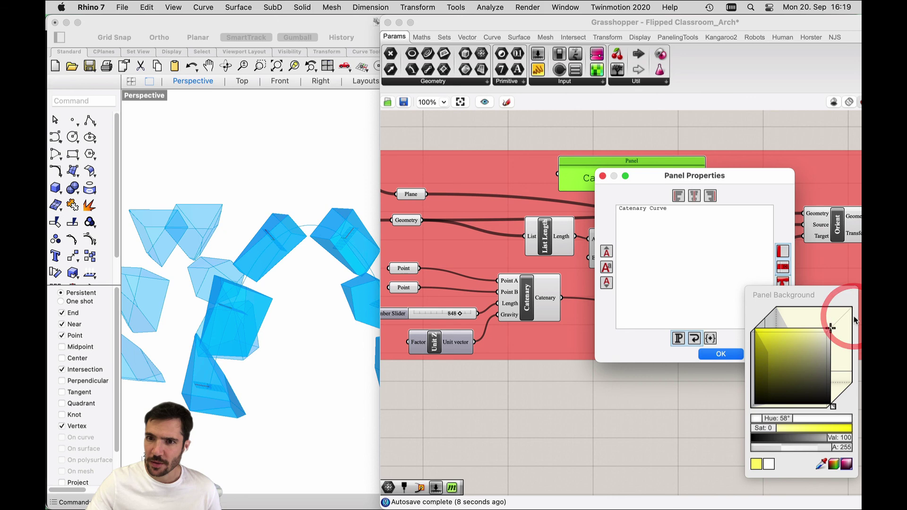
{"action": "left_click", "coordinate": [788, 138]}
{"action": "left_click", "coordinate": [732, 353]}
{"action": "scroll", "coordinate": [676, 369], "scroll_direction": "down", "scroll_amount": 3}
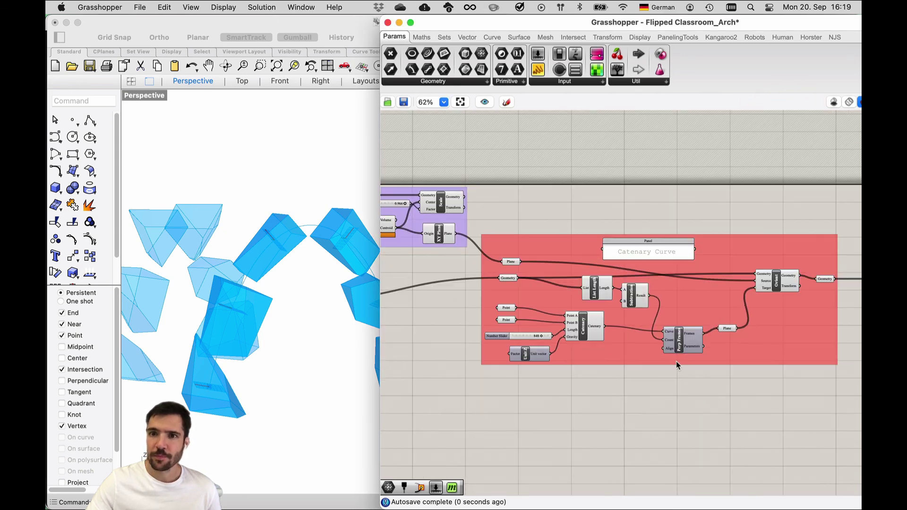
Select the white Catenary Curve label panel in the red group.
{"action": "scroll", "coordinate": [674, 276], "scroll_direction": "up", "scroll_amount": 3}
{"action": "scroll", "coordinate": [668, 262], "scroll_direction": "down", "scroll_amount": 4}
{"action": "left_click", "coordinate": [602, 244]}
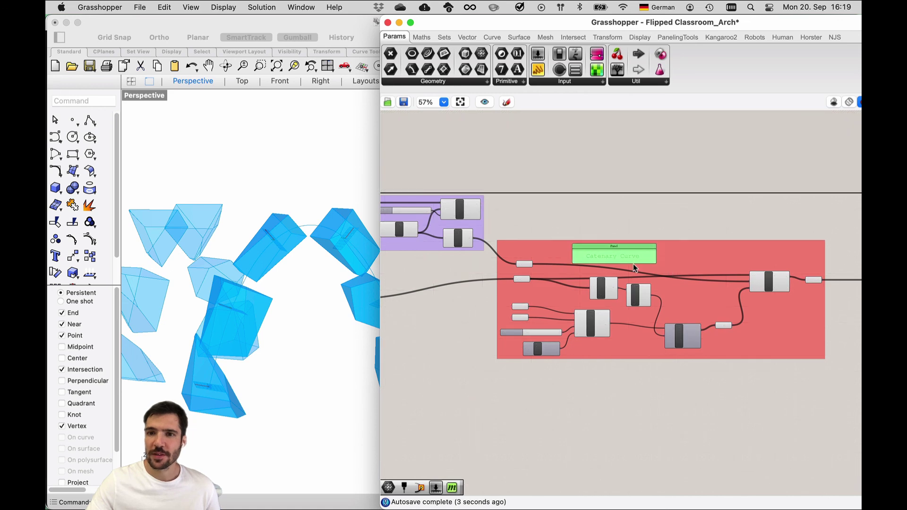